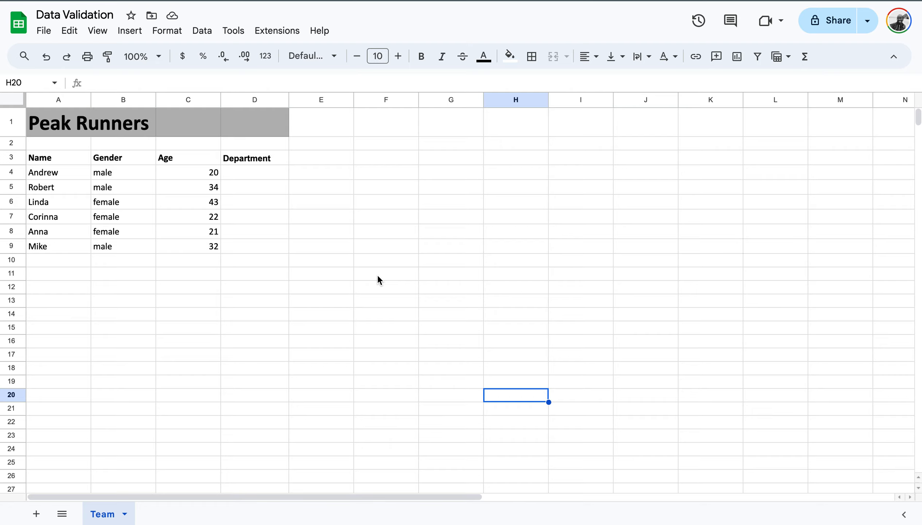
pyautogui.click(284, 193)
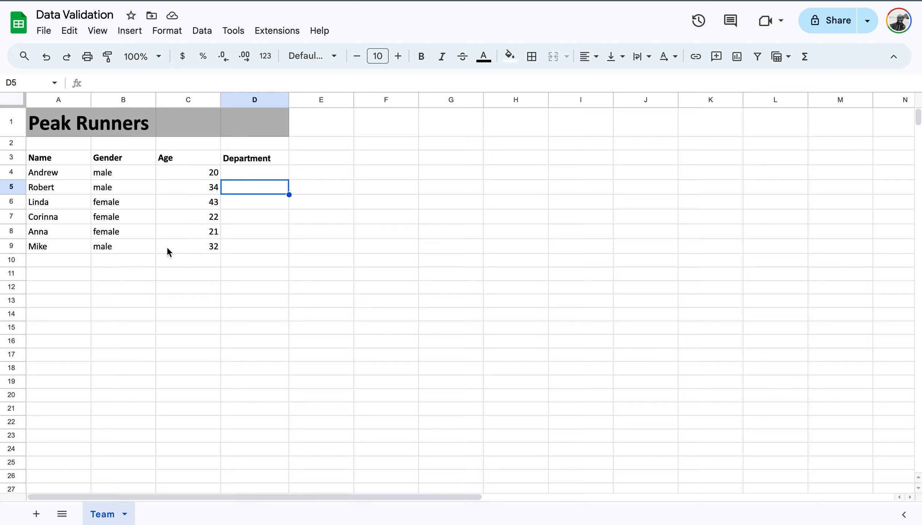
pyautogui.moveTo(69, 169); pyautogui.dragTo(58, 285)
pyautogui.moveTo(127, 169); pyautogui.dragTo(126, 274)
pyautogui.moveTo(181, 174); pyautogui.dragTo(204, 259)
# - Enter the departments Sales, MArketing and R7D as plain text in cells D4 to D6
pyautogui.click(257, 177)
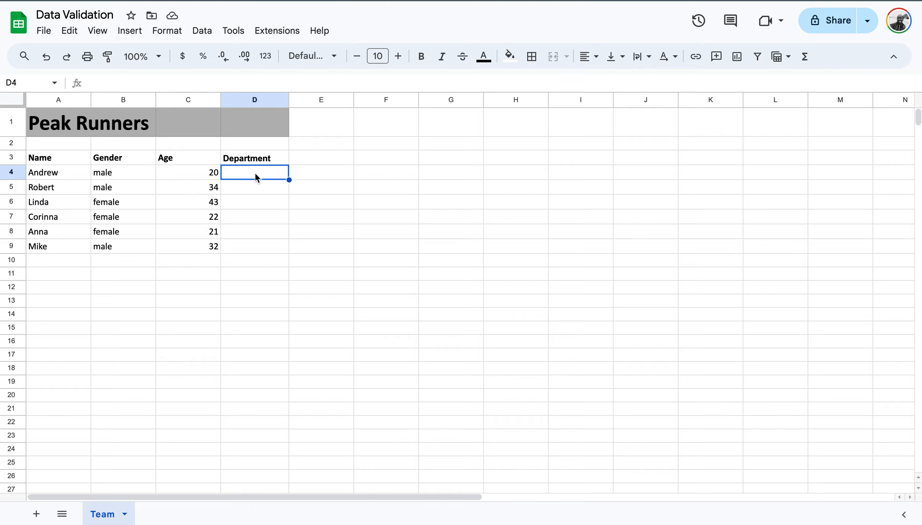
pyautogui.write('Sales')
pyautogui.press('Return')
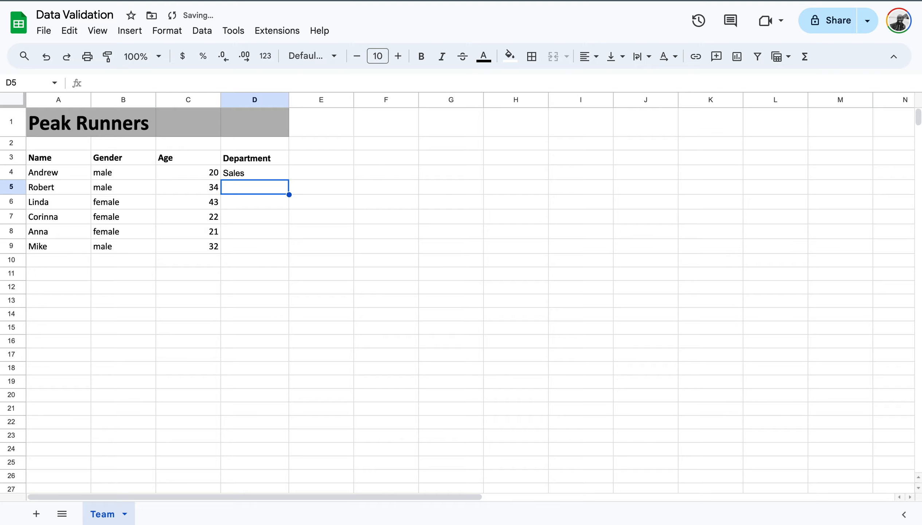
pyautogui.write('MArketi')
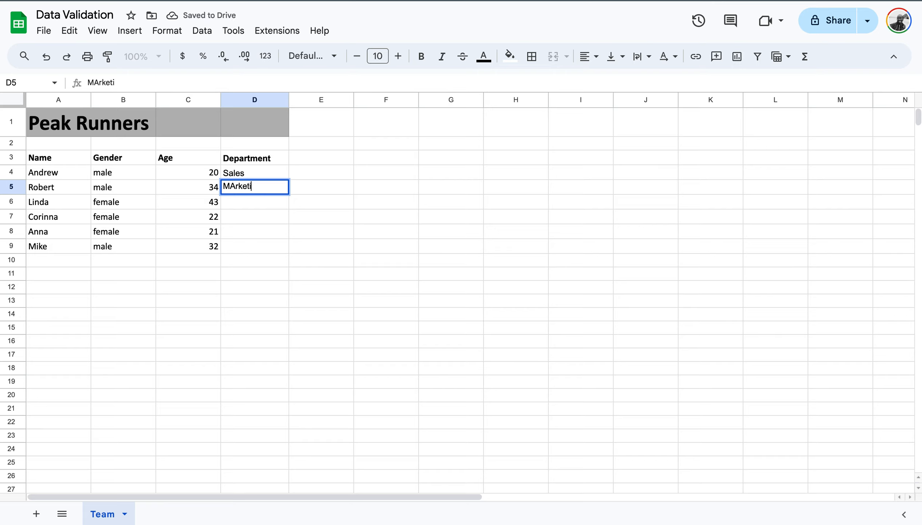
pyautogui.write('ng')
pyautogui.press('Return')
pyautogui.write('R7D')
pyautogui.press('Return')
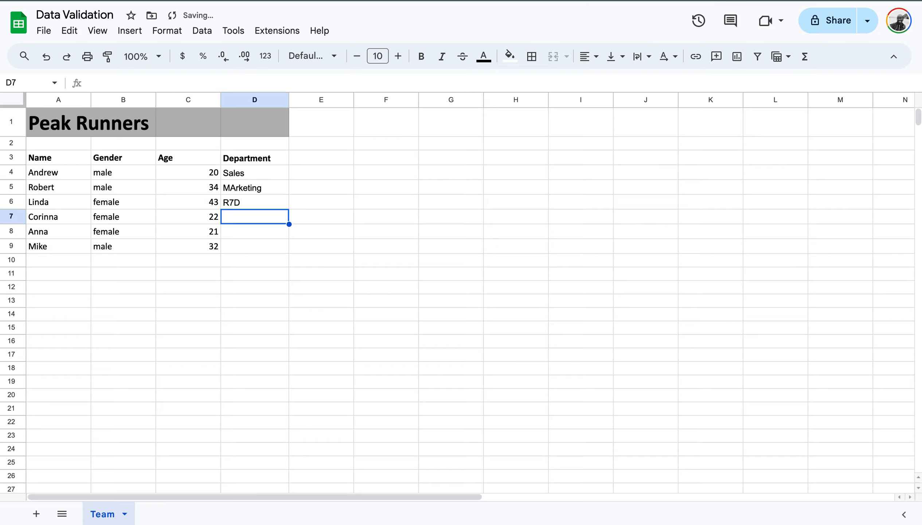
# - Correct the department text in cell D6 to R&D
pyautogui.click(237, 202)
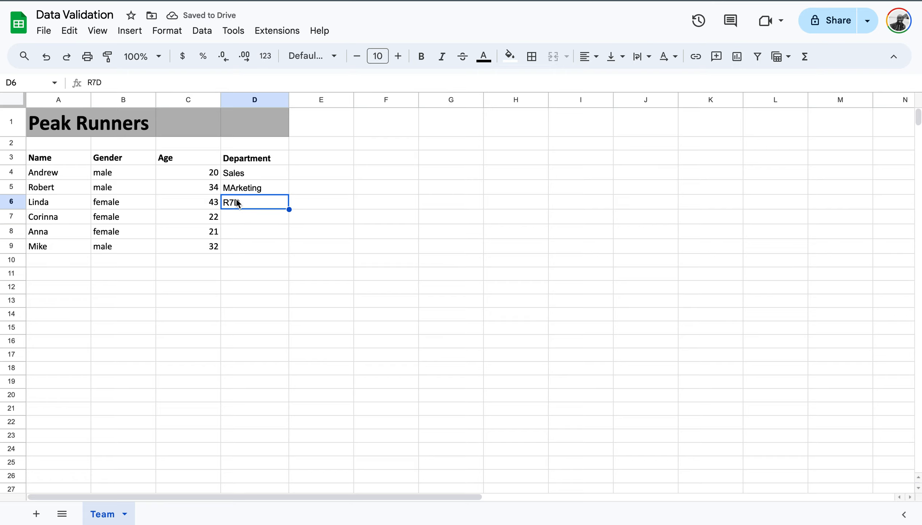
pyautogui.doubleClick(237, 201)
pyautogui.press('BackSpace')
pyautogui.press('BackSpace')
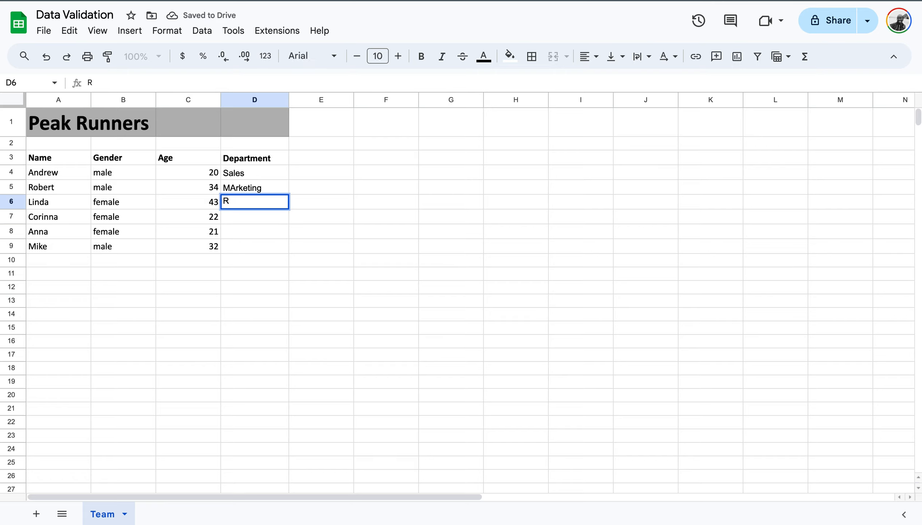
pyautogui.write('&D')
pyautogui.click(319, 254)
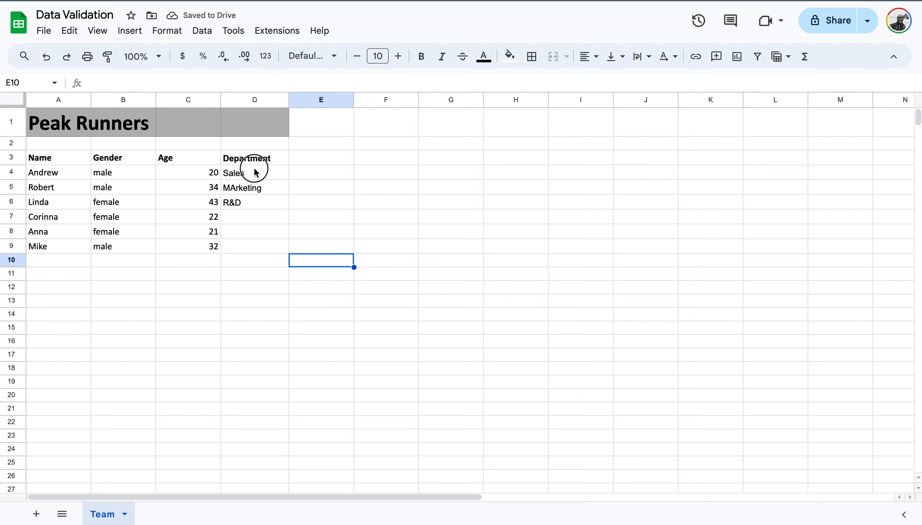
# - Clear the manually entered departments from cells D4 to D6
pyautogui.moveTo(254, 170); pyautogui.dragTo(258, 209)
pyautogui.press('Delete')
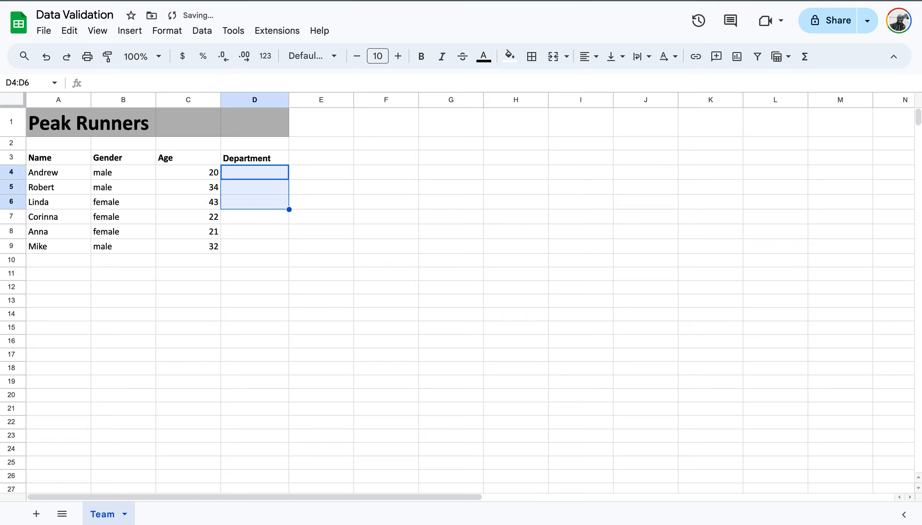
pyautogui.click(275, 220)
pyautogui.click(256, 173)
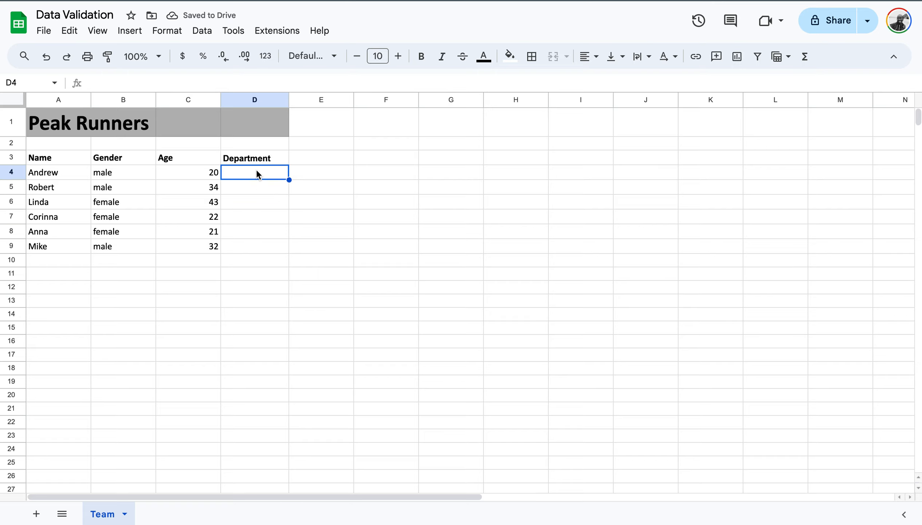
pyautogui.click(201, 32)
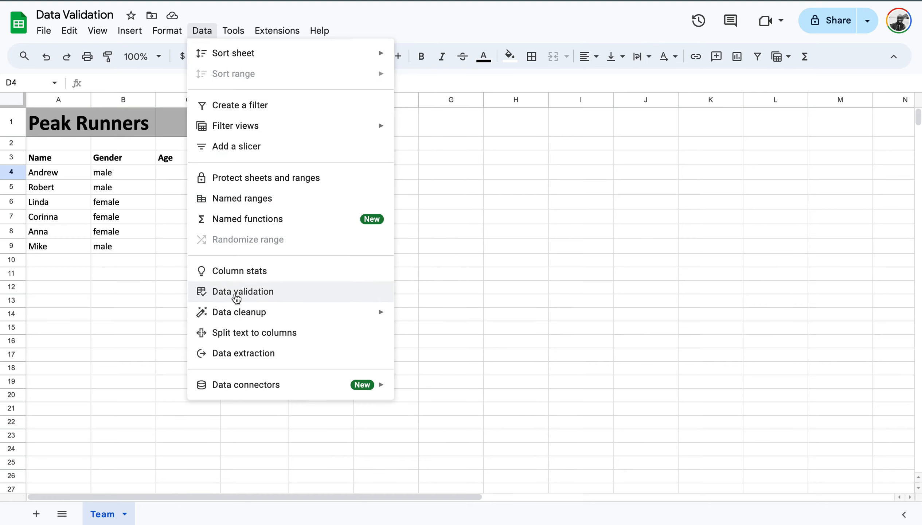
pyautogui.click(479, 275)
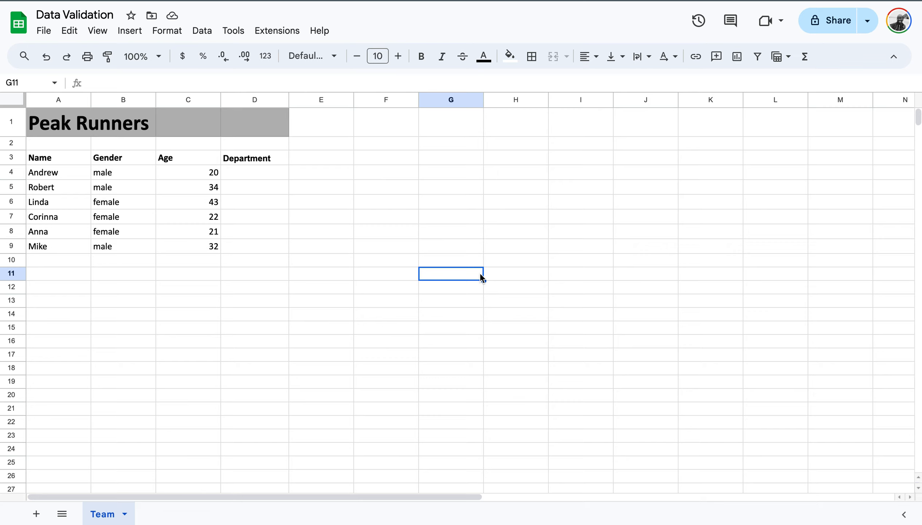
# - Add a dropdown validation rule to the empty Department cells D4:D9
pyautogui.moveTo(257, 170); pyautogui.dragTo(249, 247)
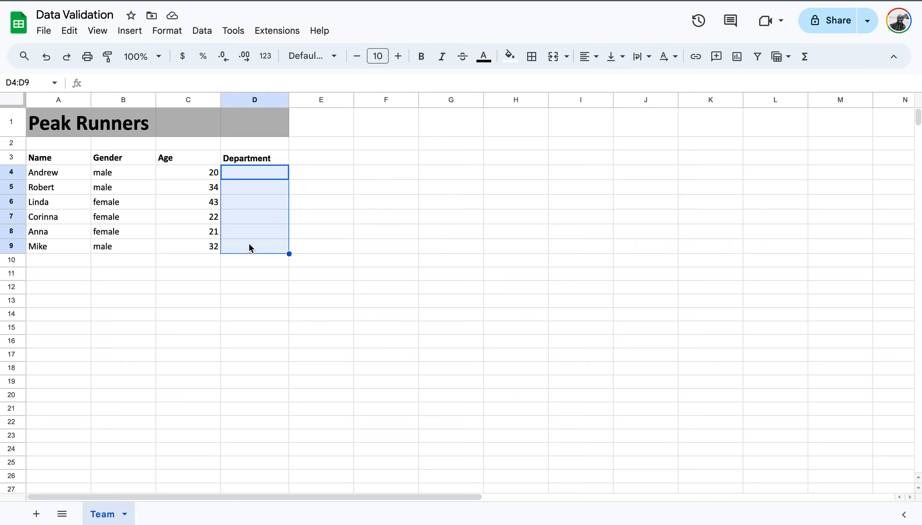
pyautogui.rightClick(252, 222)
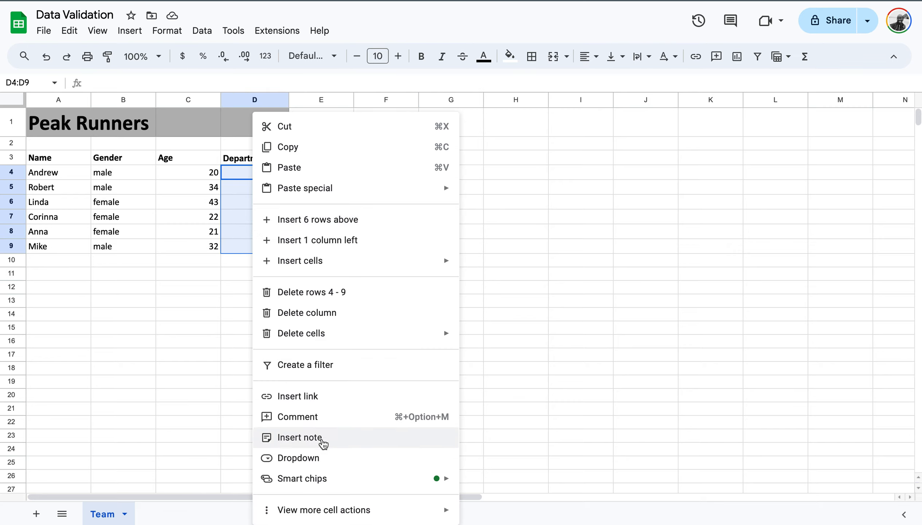
pyautogui.click(321, 462)
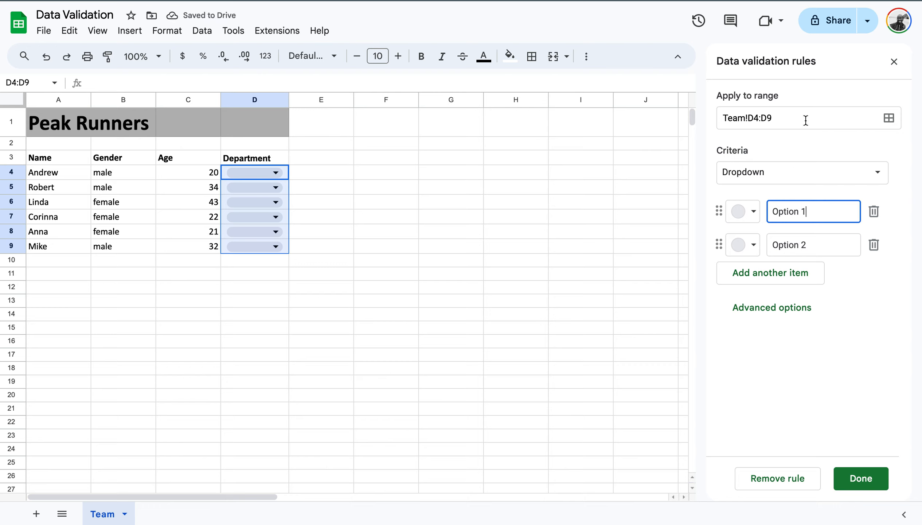
# - Look through the available validation criteria and keep Dropdown as the criterion
pyautogui.click(779, 172)
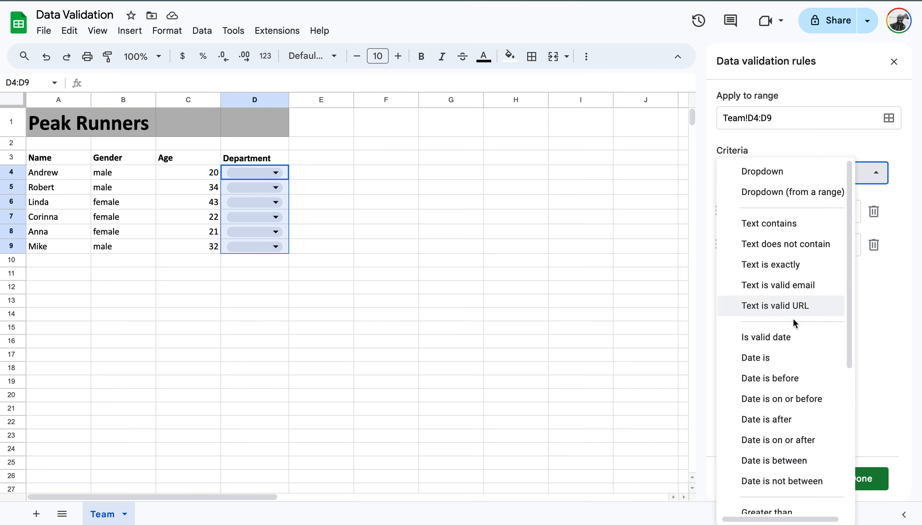
pyautogui.scroll(-5, 797, 339)
pyautogui.scroll(-2, 798, 340)
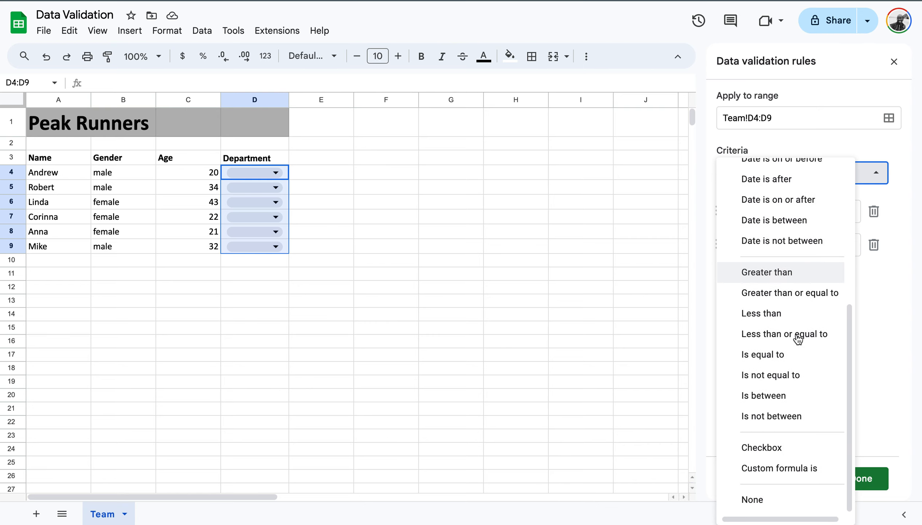
pyautogui.scroll(6, 798, 259)
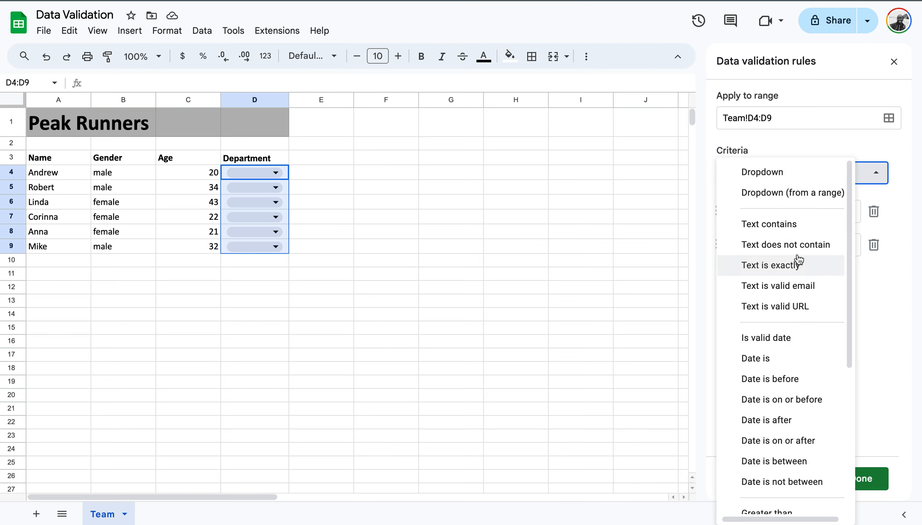
pyautogui.click(772, 173)
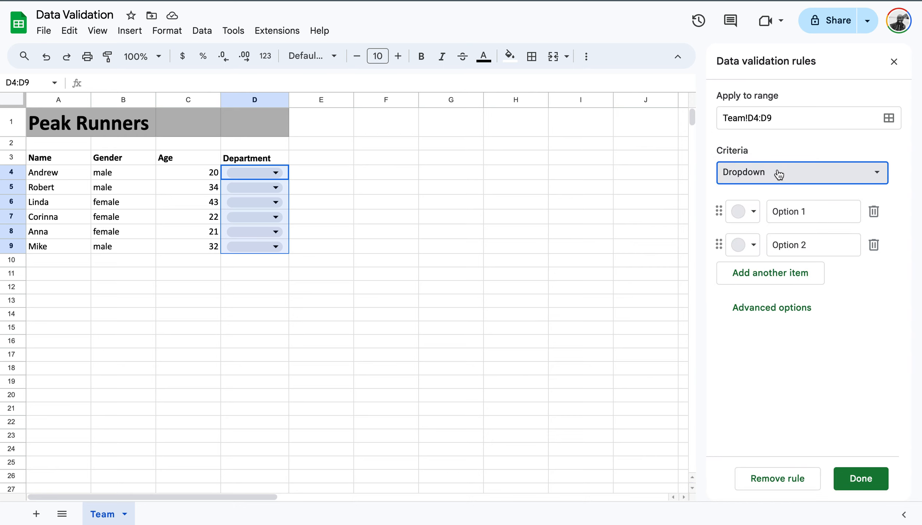
# - Set the first dropdown option of the validation rule to R&D
pyautogui.doubleClick(793, 216)
pyautogui.tripleClick(793, 215)
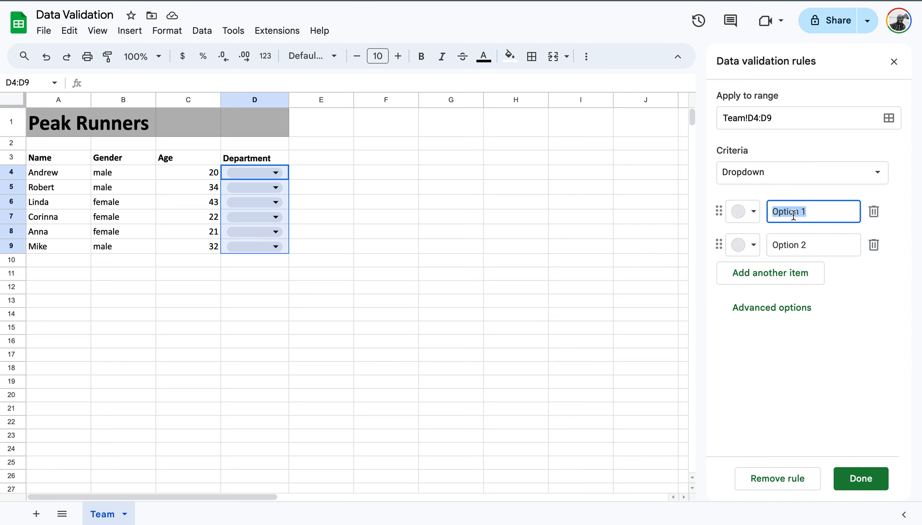
pyautogui.write('R&D')
# - Replace the text of the second dropdown option with Marketing
pyautogui.press('Tab')
pyautogui.press('BackSpace')
pyautogui.press('BackSpace')
pyautogui.press('BackSpace')
pyautogui.press('BackSpace')
pyautogui.press('BackSpace')
pyautogui.press('BackSpace')
pyautogui.press('BackSpace')
pyautogui.press('BackSpace')
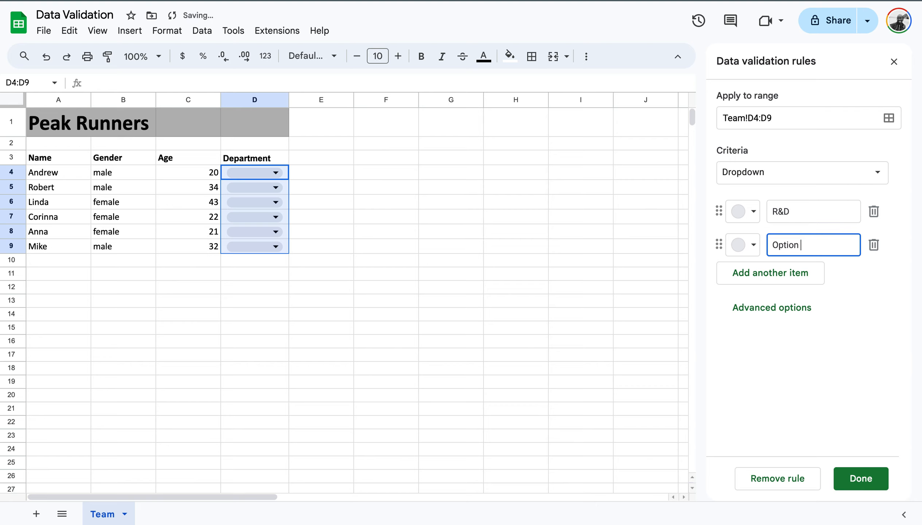
pyautogui.write('Marketing')
# - Add Sales as a third dropdown option and save the validation rule, closing the rule editor
pyautogui.press('Return')
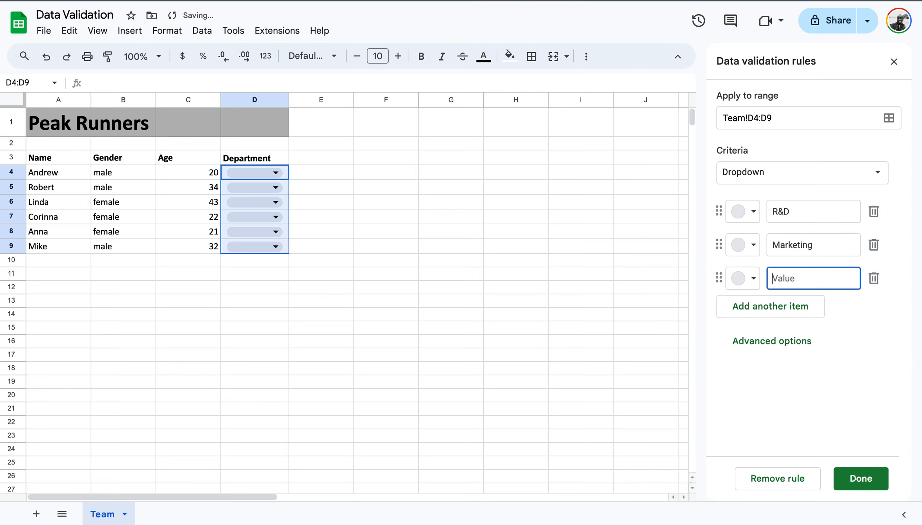
pyautogui.write('Sales')
pyautogui.click(854, 480)
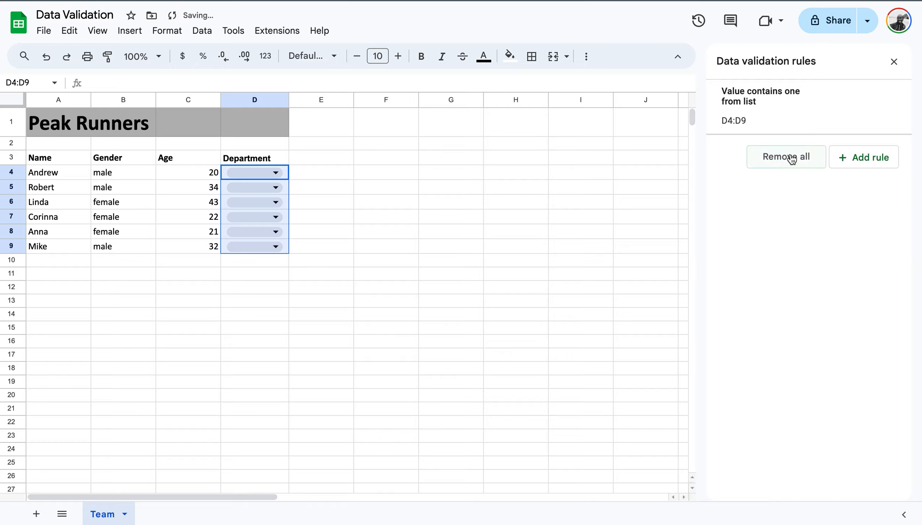
pyautogui.click(894, 61)
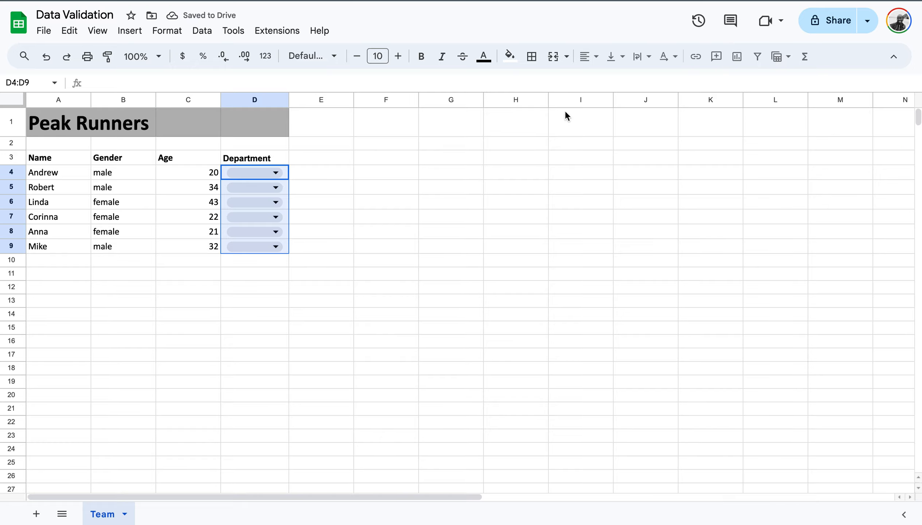
# - Assign departments from the dropdowns: R&D in D4, Marketing in D5 and Sales in D8
pyautogui.click(256, 172)
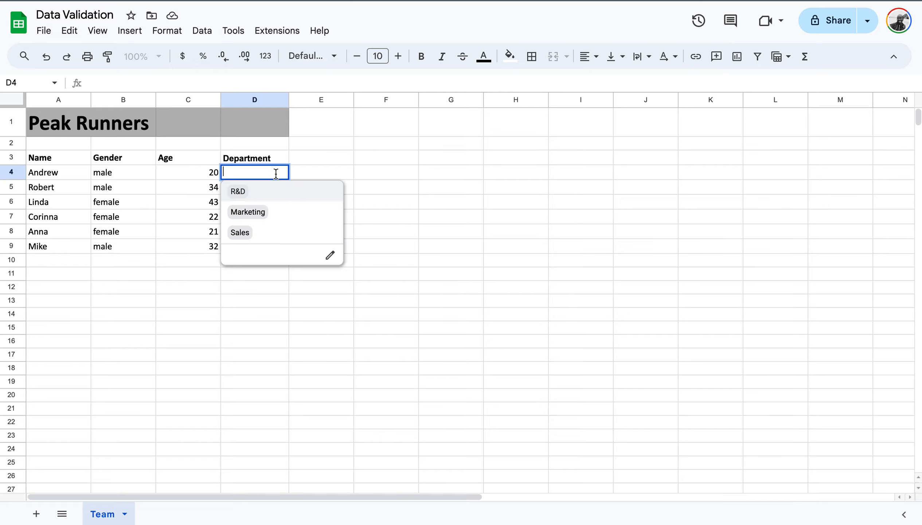
pyautogui.click(254, 193)
pyautogui.click(264, 193)
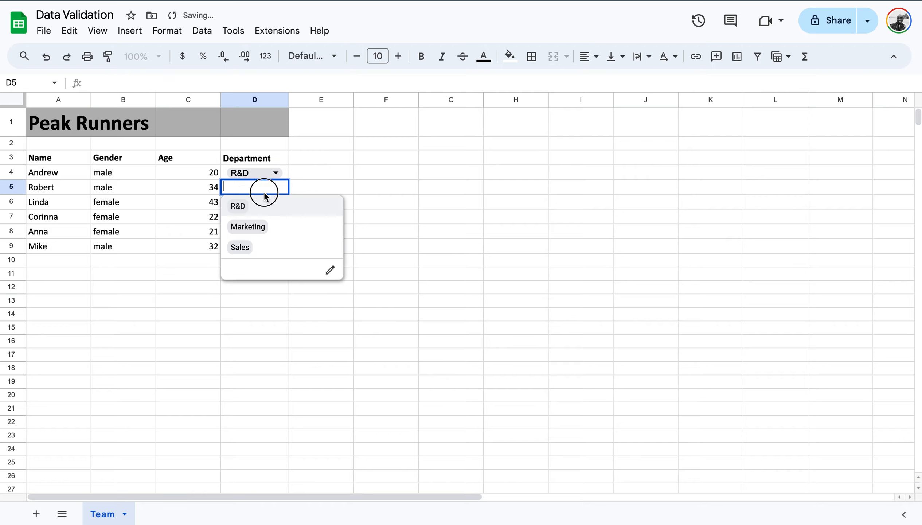
pyautogui.click(260, 228)
pyautogui.click(259, 233)
pyautogui.click(254, 299)
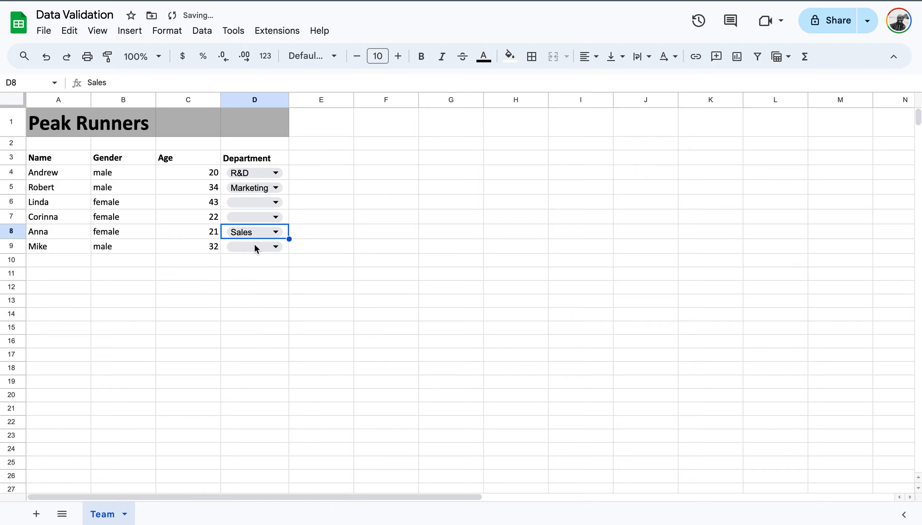
pyautogui.click(335, 237)
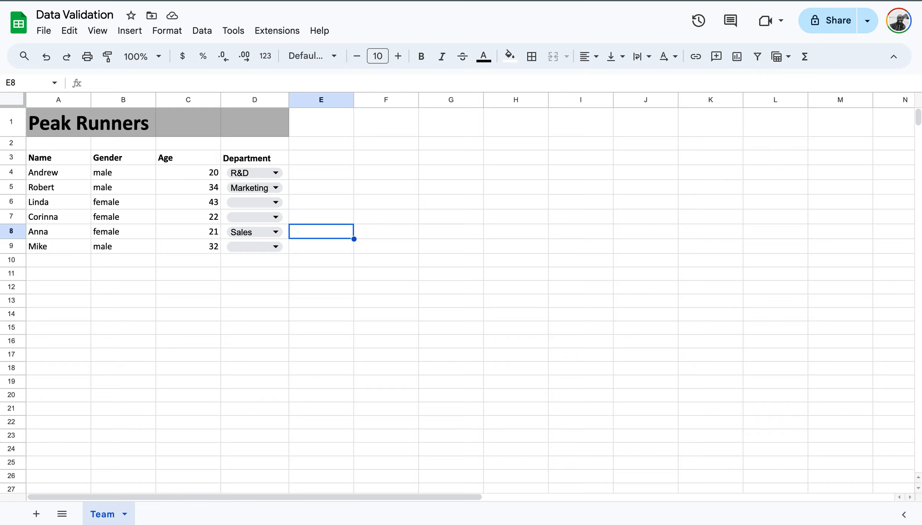
# - Add a new sheet to the workbook and name it DPT
pyautogui.rightClick(105, 518)
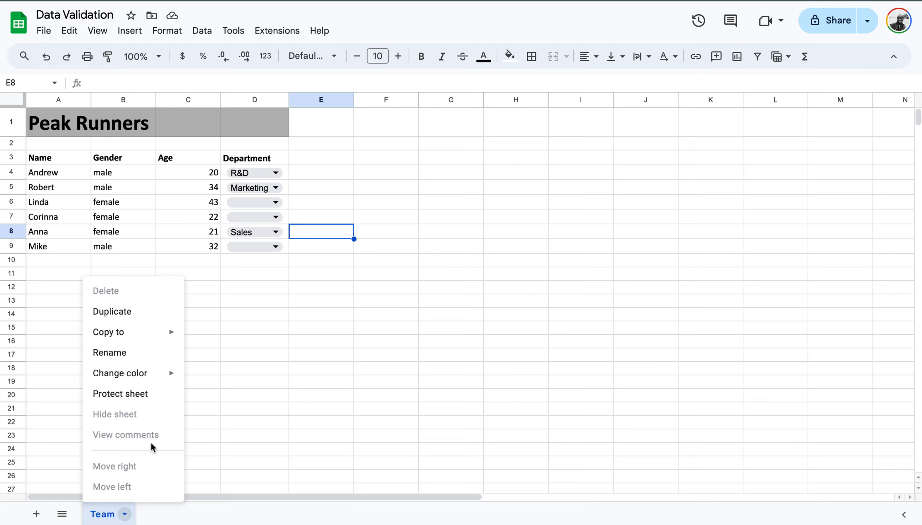
pyautogui.click(188, 512)
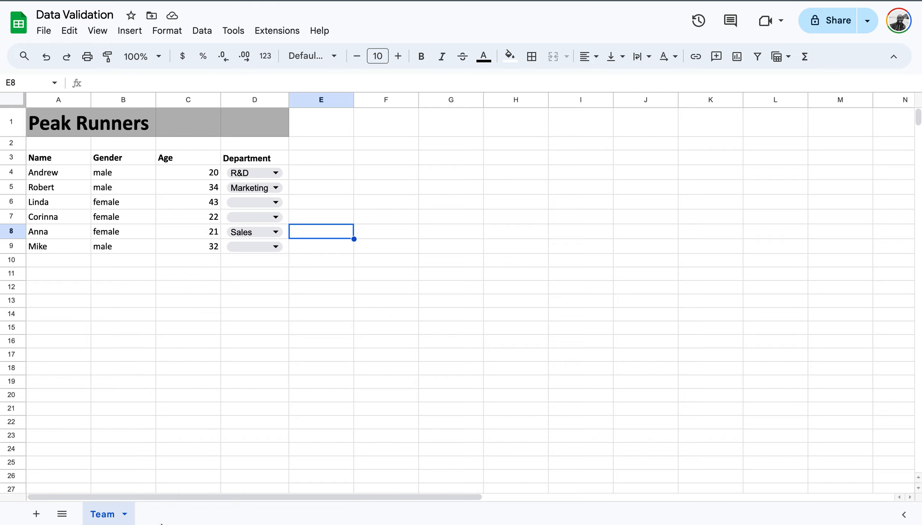
pyautogui.click(33, 514)
pyautogui.doubleClick(158, 514)
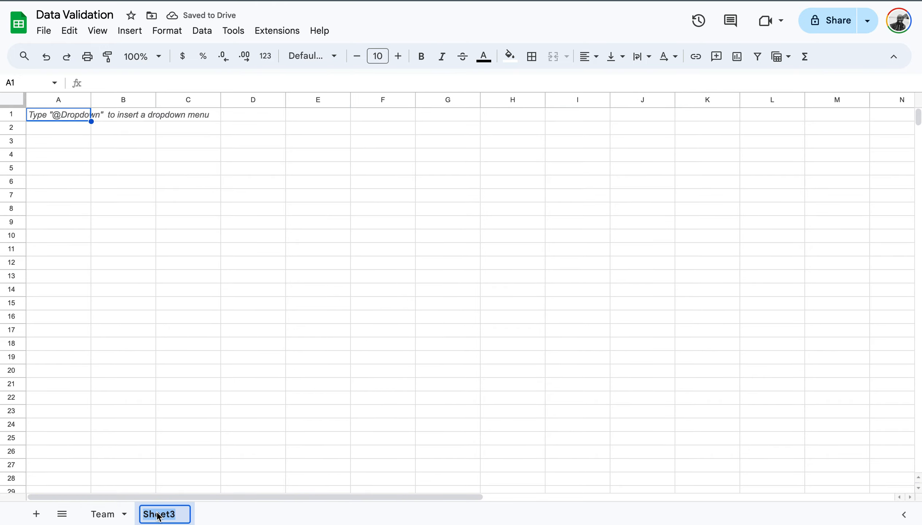
pyautogui.write('DPT')
pyautogui.press('Return')
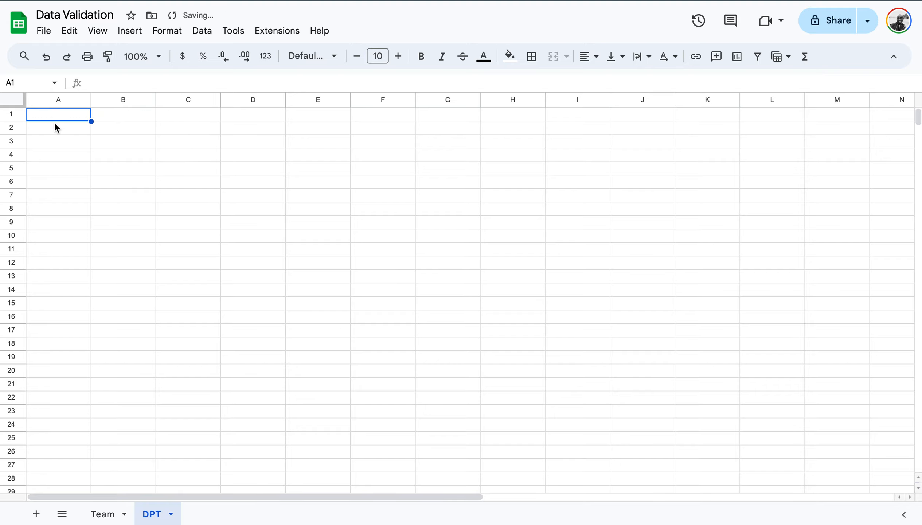
# - List the departments Marketing, R&D and Sales in cells A1 to A3 of the DPT sheet
pyautogui.write('Marketing')
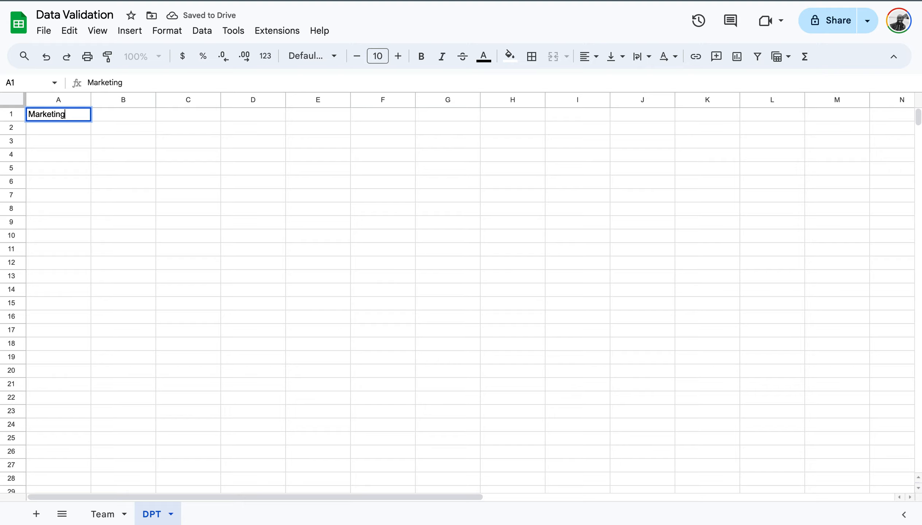
pyautogui.press('Return')
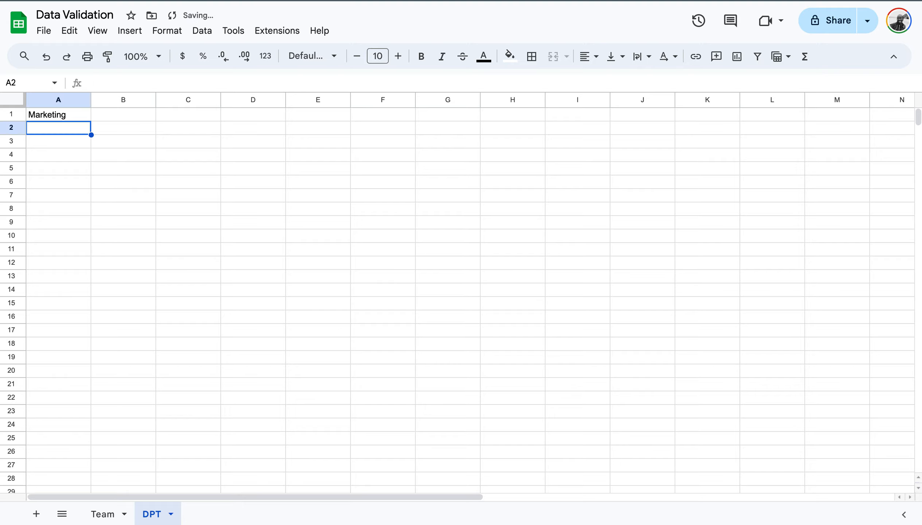
pyautogui.write('R&D')
pyautogui.press('Return')
pyautogui.write('Sales')
pyautogui.press('Return')
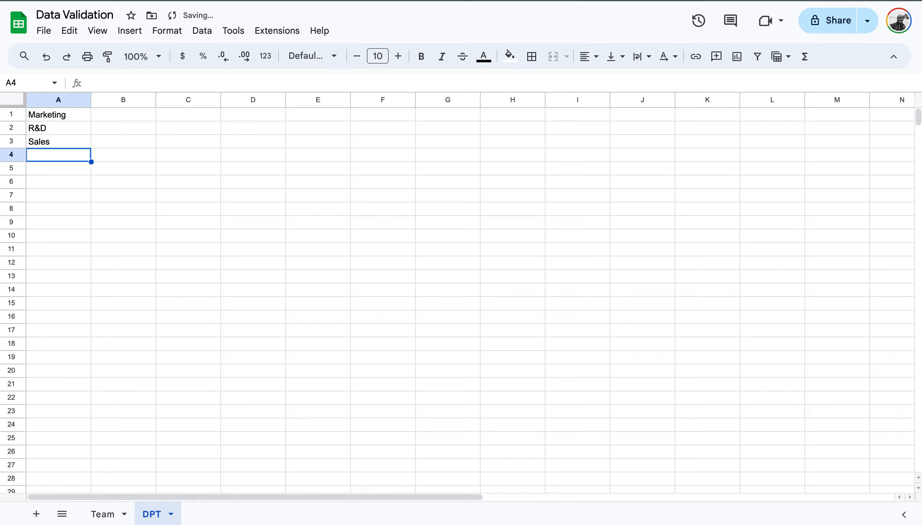
# - Add Finance and HR to the department list in cells A4 and A5 of the DPT sheet
pyautogui.write('Finance')
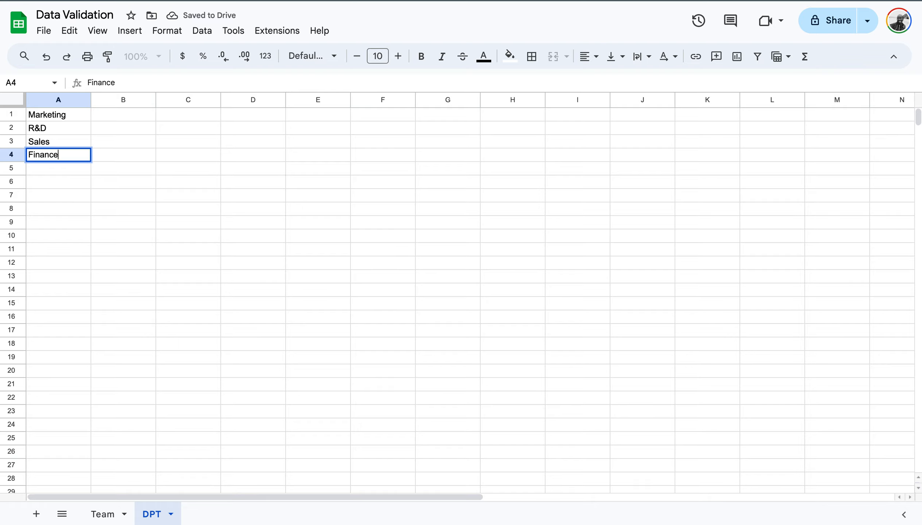
pyautogui.press('Return')
pyautogui.write('HR')
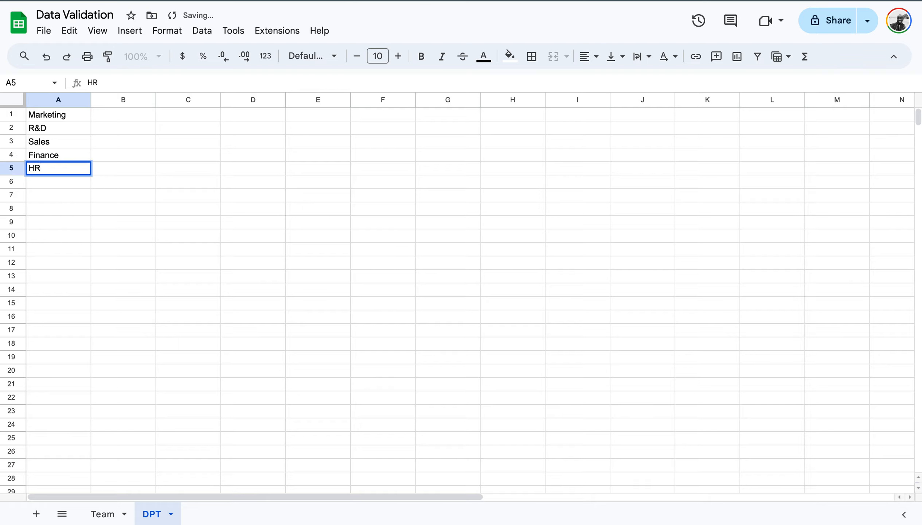
pyautogui.press('Return')
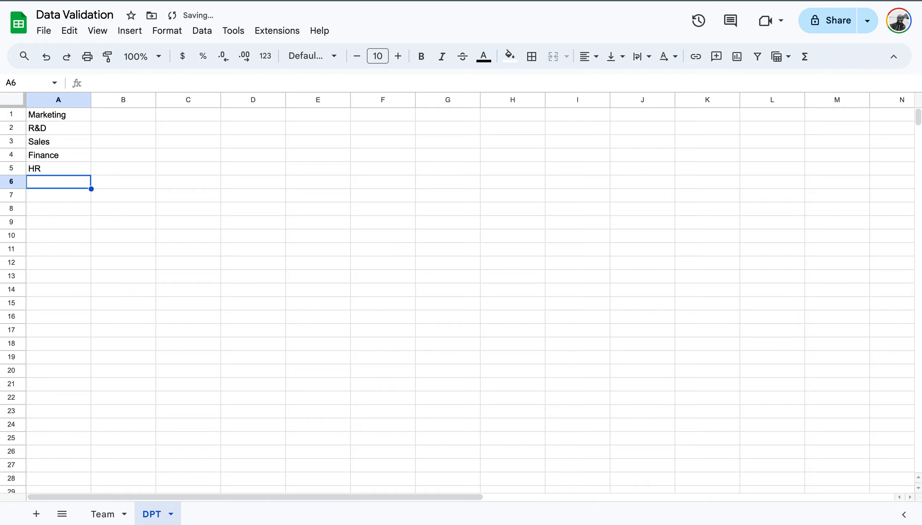
# - On the Team sheet, remove the existing dropdown validation rule and clear the department entries in D4:D9
pyautogui.click(99, 514)
pyautogui.click(260, 186)
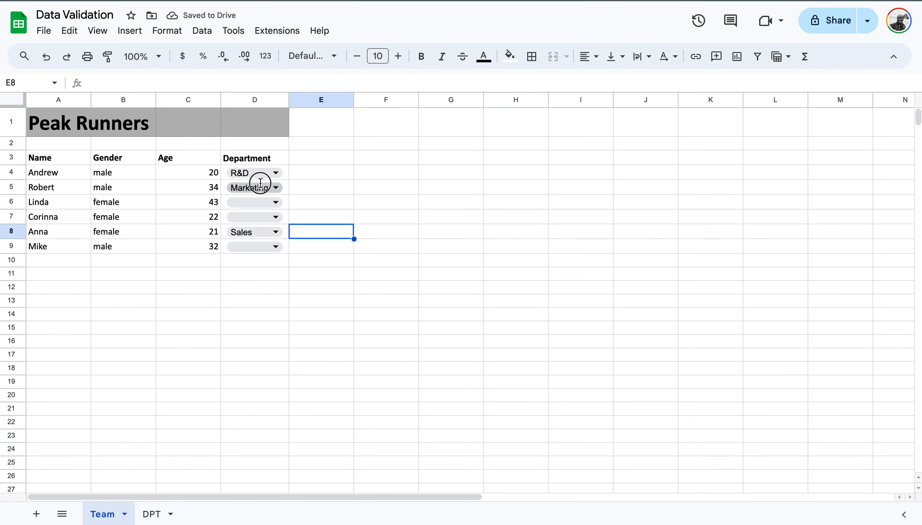
pyautogui.click(385, 167)
pyautogui.click(261, 172)
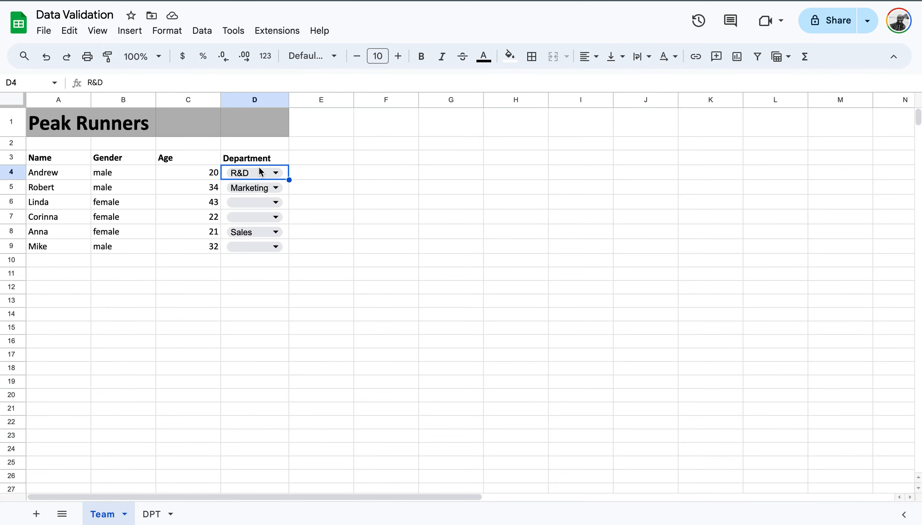
pyautogui.click(358, 177)
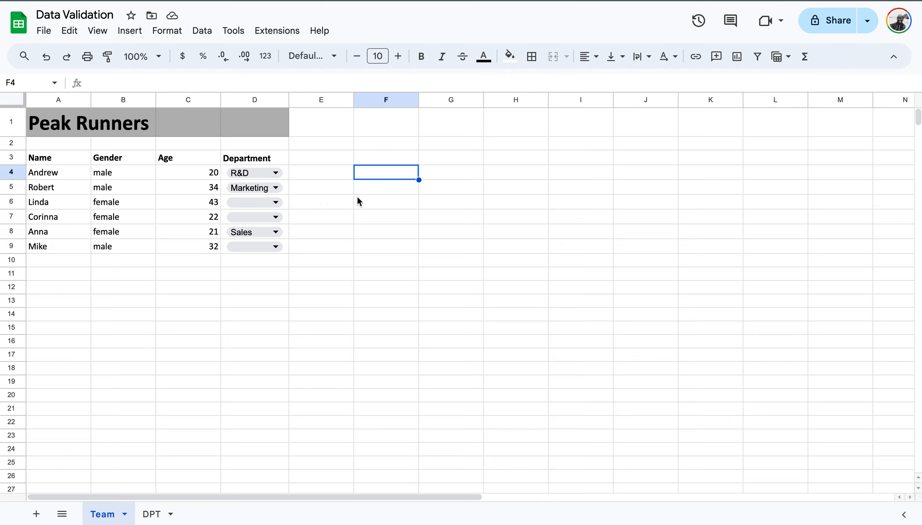
pyautogui.click(201, 31)
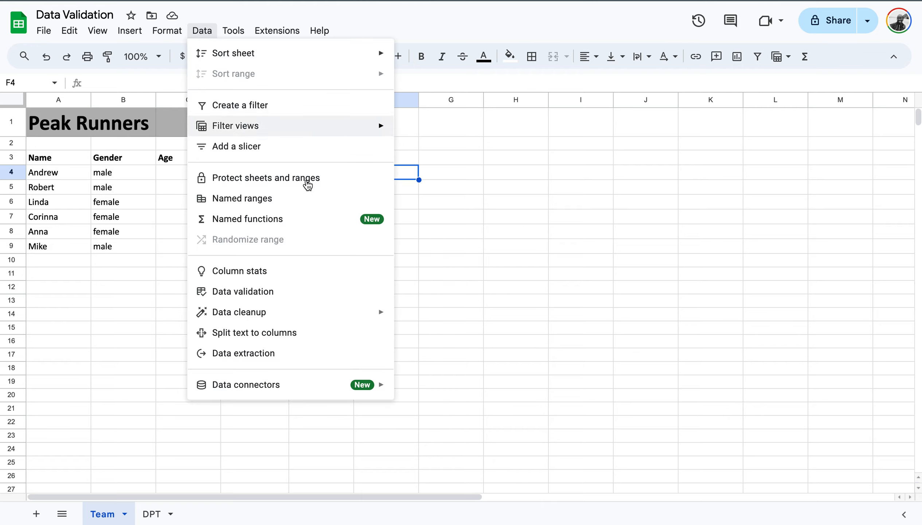
pyautogui.click(268, 291)
pyautogui.click(803, 156)
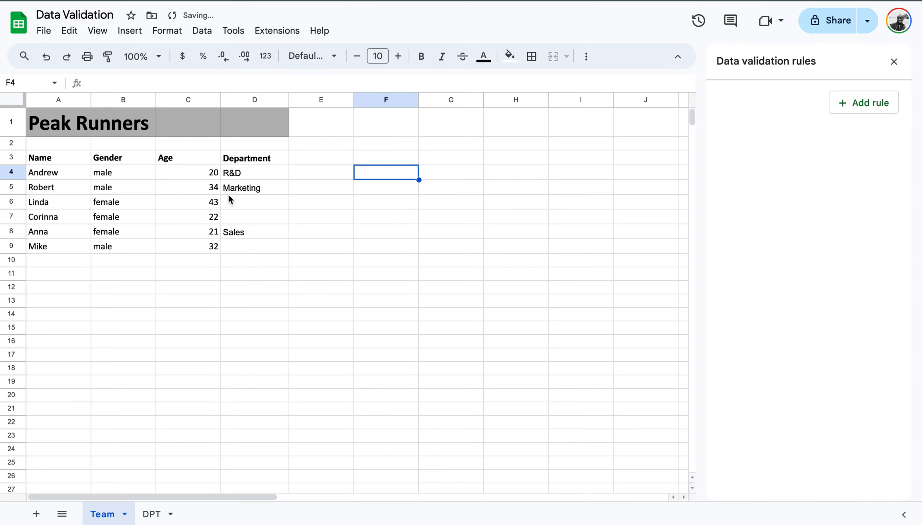
pyautogui.moveTo(247, 177); pyautogui.dragTo(242, 245)
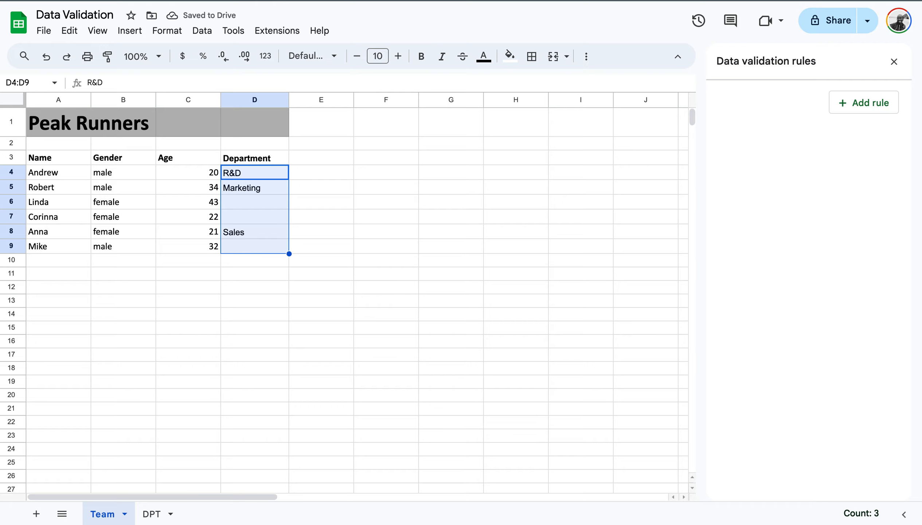
pyautogui.press('Delete')
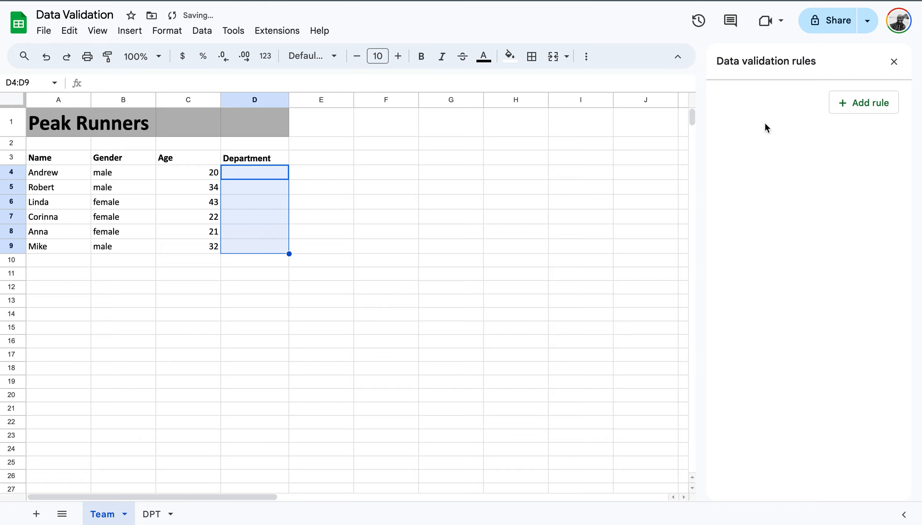
# - Add a data validation rule for Team!D4:D9 with the criteria Dropdown (from a range)
pyautogui.click(202, 29)
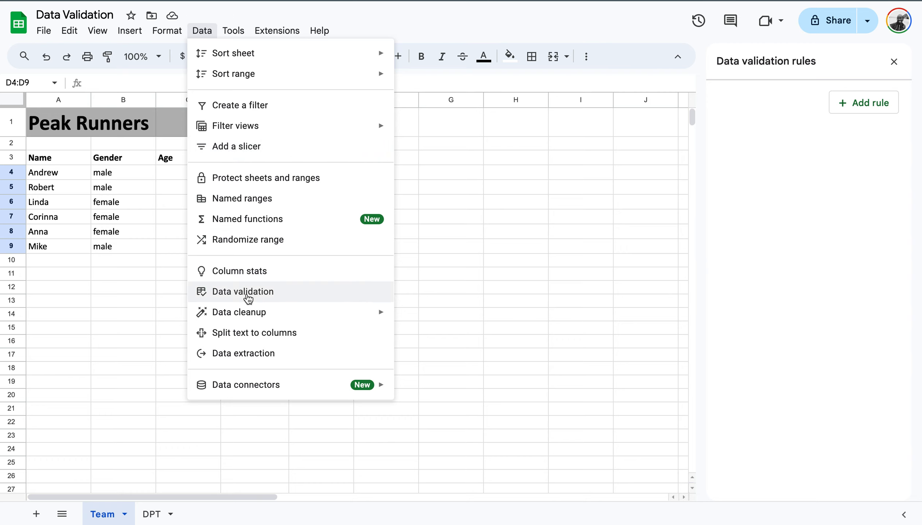
pyautogui.click(247, 295)
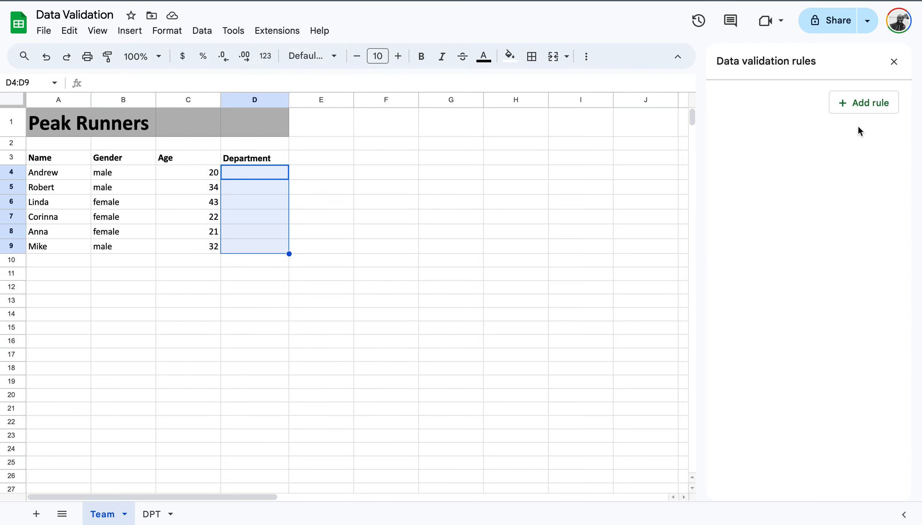
pyautogui.click(863, 106)
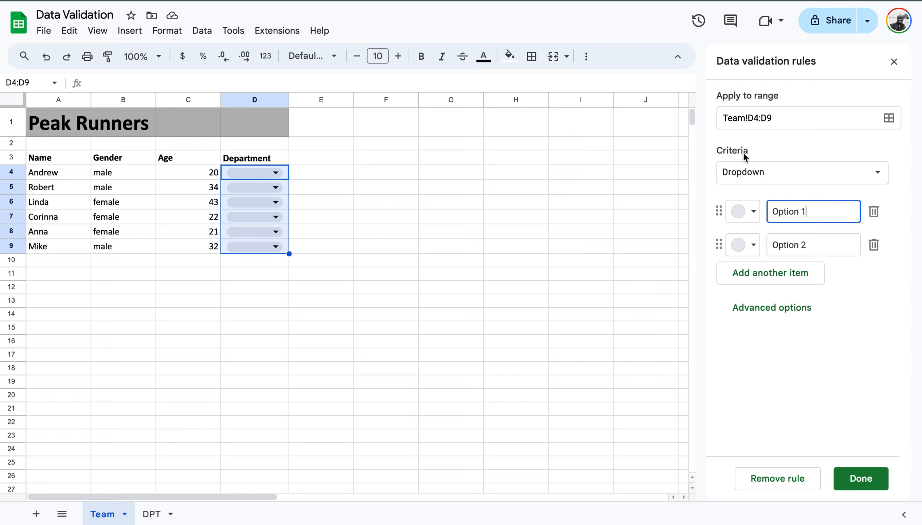
pyautogui.click(773, 171)
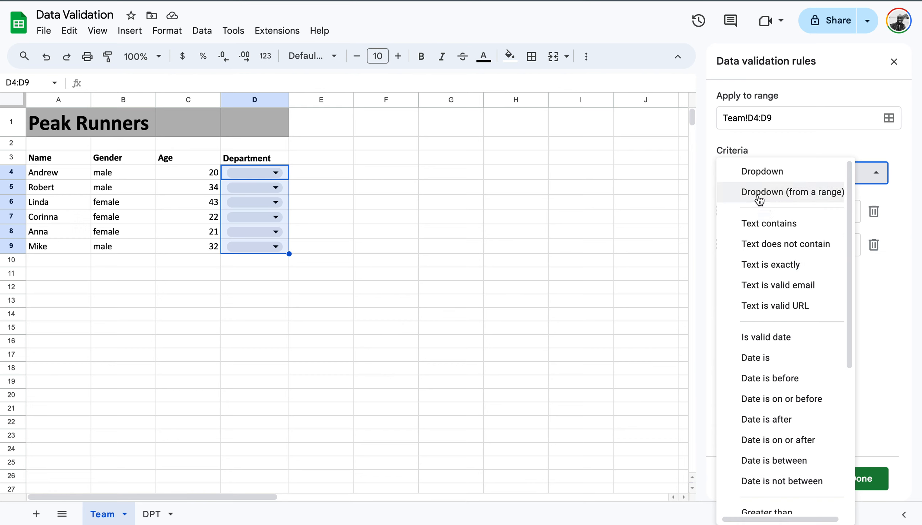
pyautogui.click(802, 193)
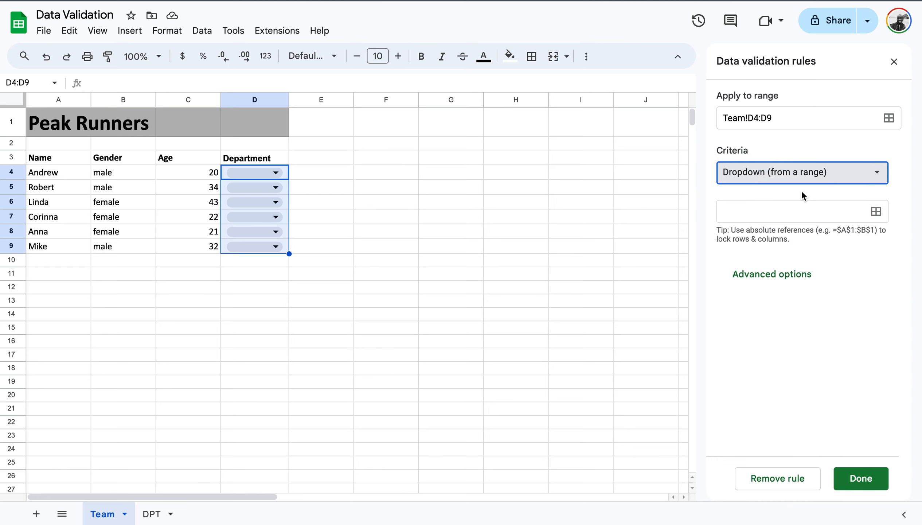
# - Use DPT!A1:A6 as the source range of the dropdown and save the rule
pyautogui.click(806, 211)
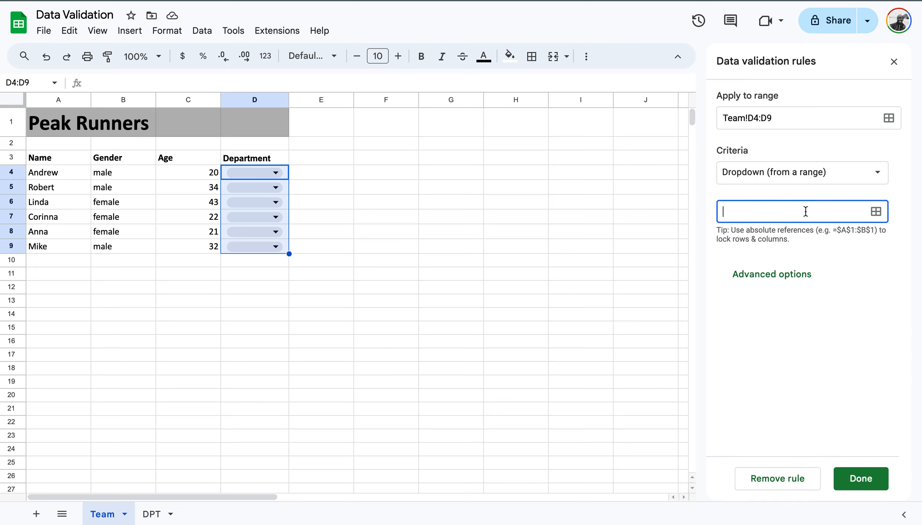
pyautogui.click(876, 211)
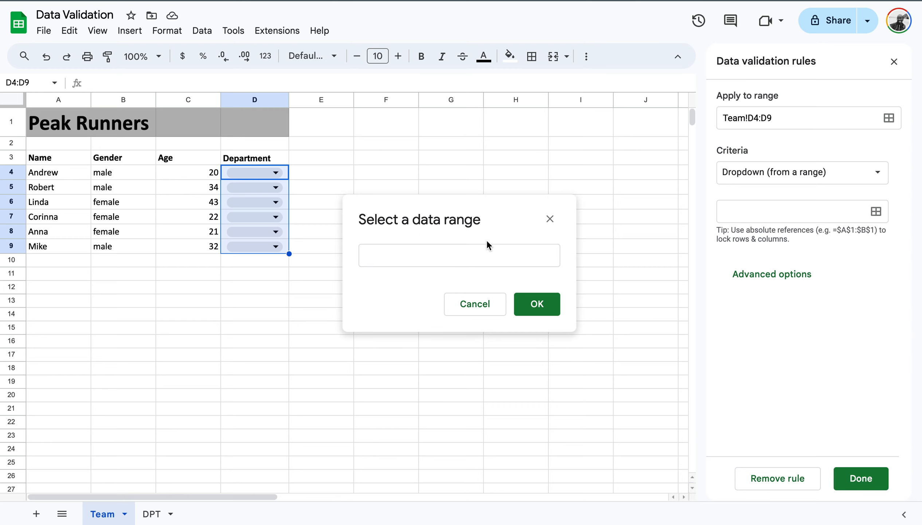
pyautogui.click(152, 514)
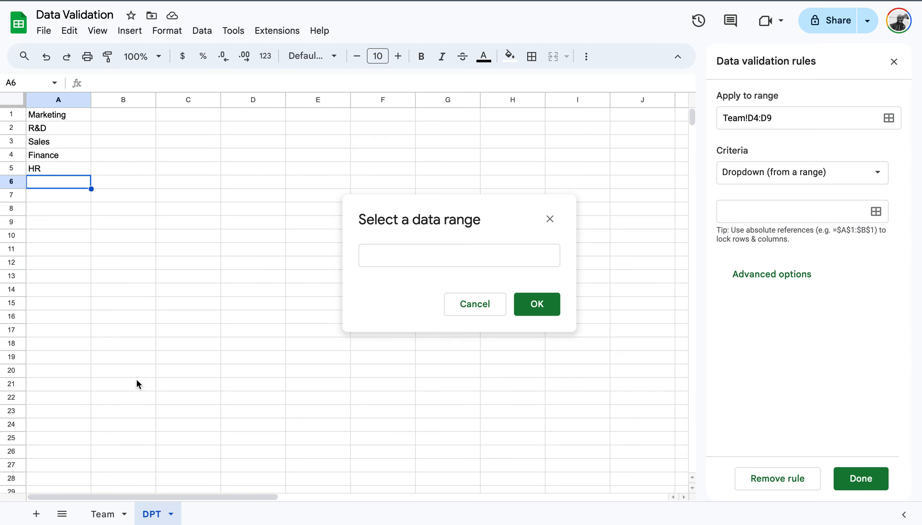
pyautogui.moveTo(58, 114); pyautogui.dragTo(65, 192)
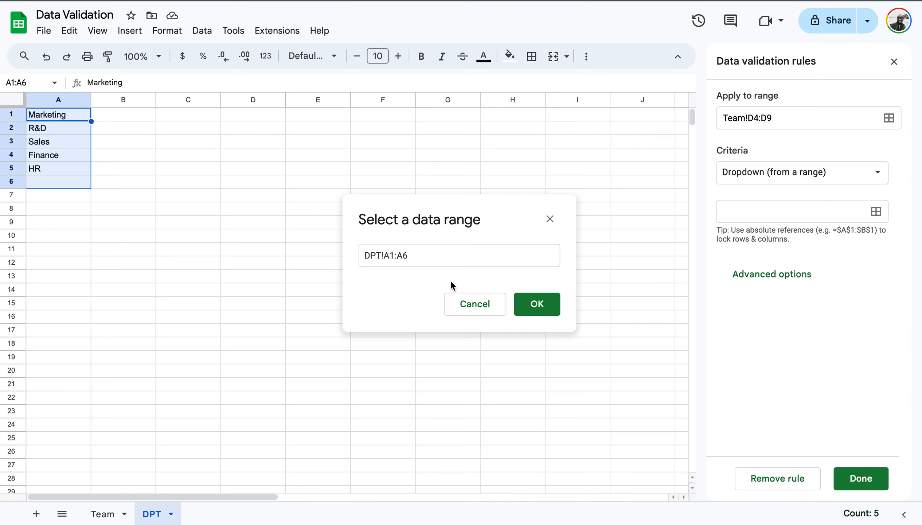
pyautogui.click(540, 304)
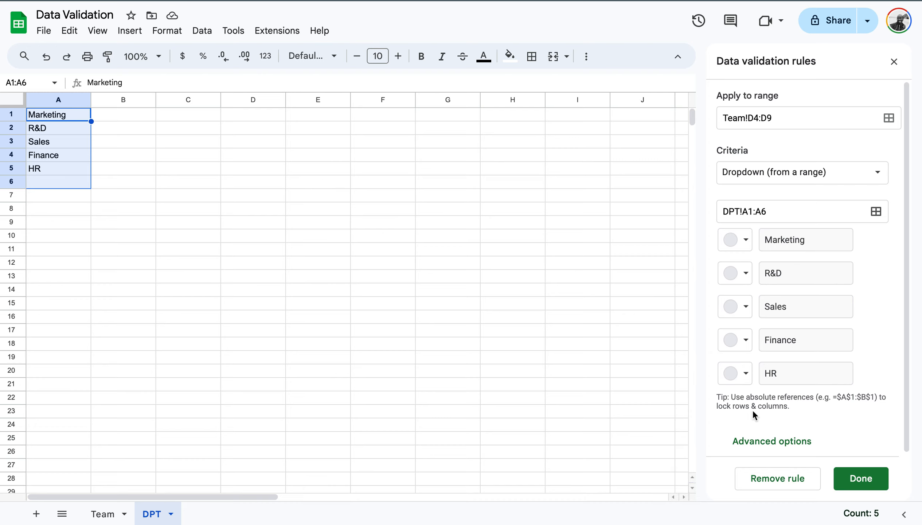
pyautogui.click(860, 477)
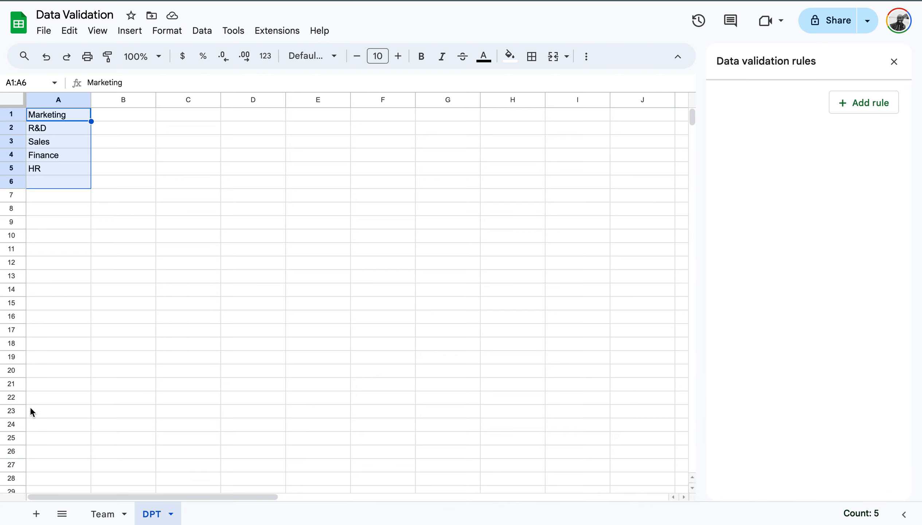
# - On the Team sheet, assign departments from the dropdowns: HR in D4, Sales in D7 and Finance in D6
pyautogui.click(110, 514)
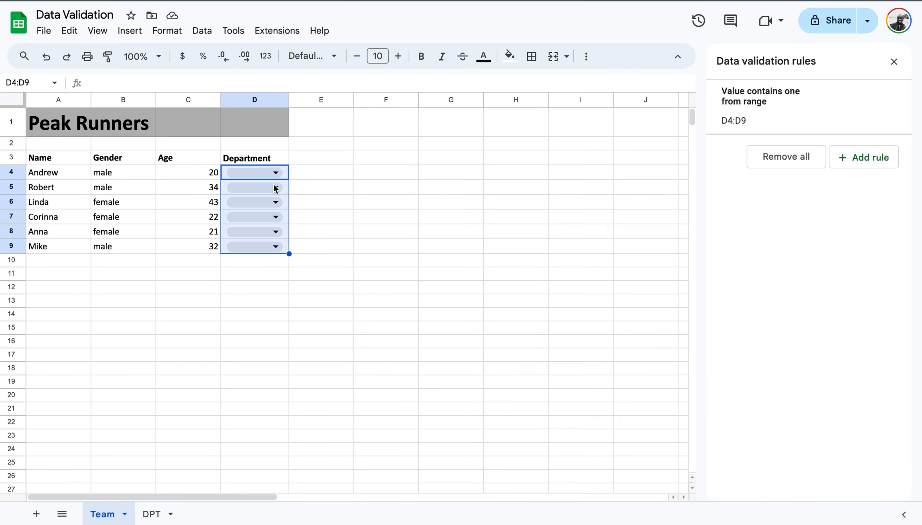
pyautogui.click(274, 173)
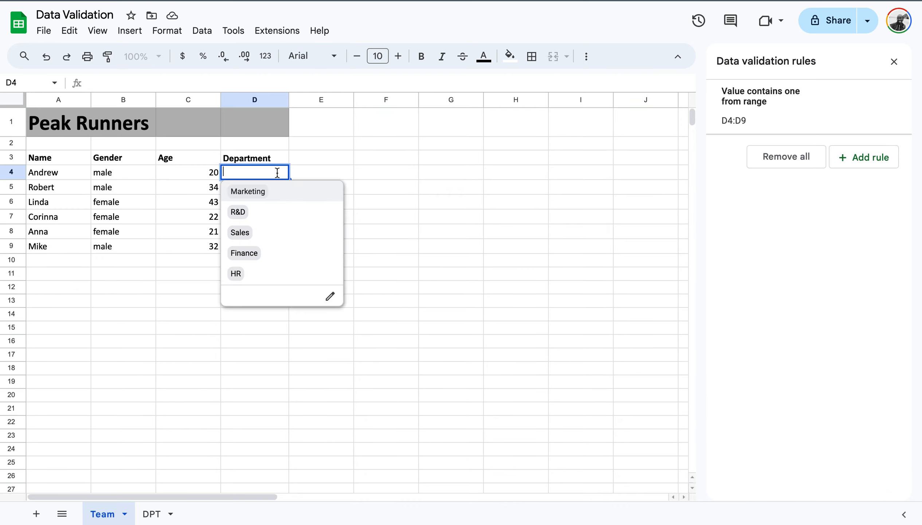
pyautogui.click(242, 273)
pyautogui.click(258, 215)
pyautogui.click(255, 271)
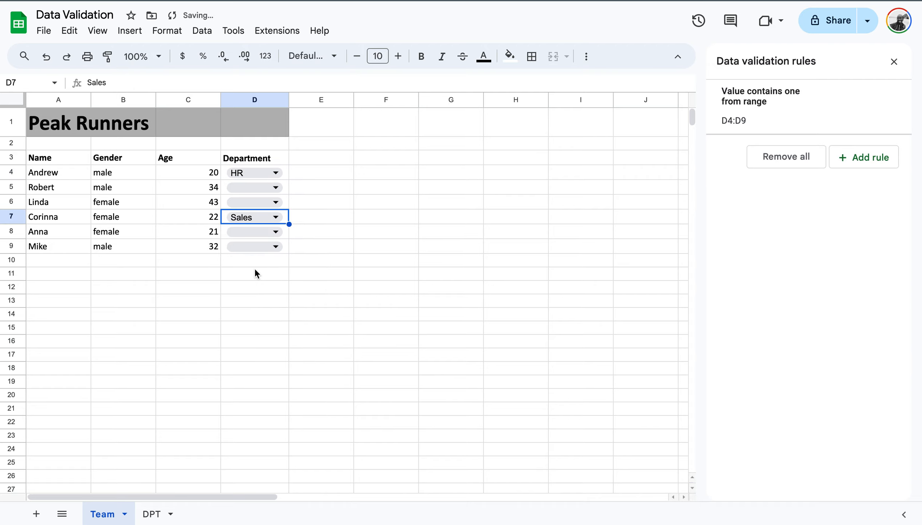
pyautogui.click(268, 201)
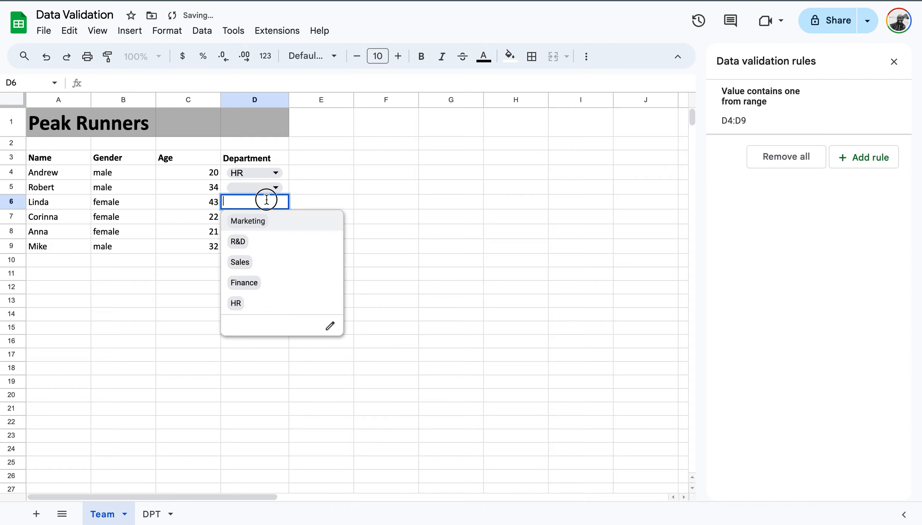
pyautogui.click(257, 283)
# - Assign Finance in D5, Marketing in D8 and R&D in D9, and close the data validation rules
pyautogui.click(277, 179)
pyautogui.click(263, 188)
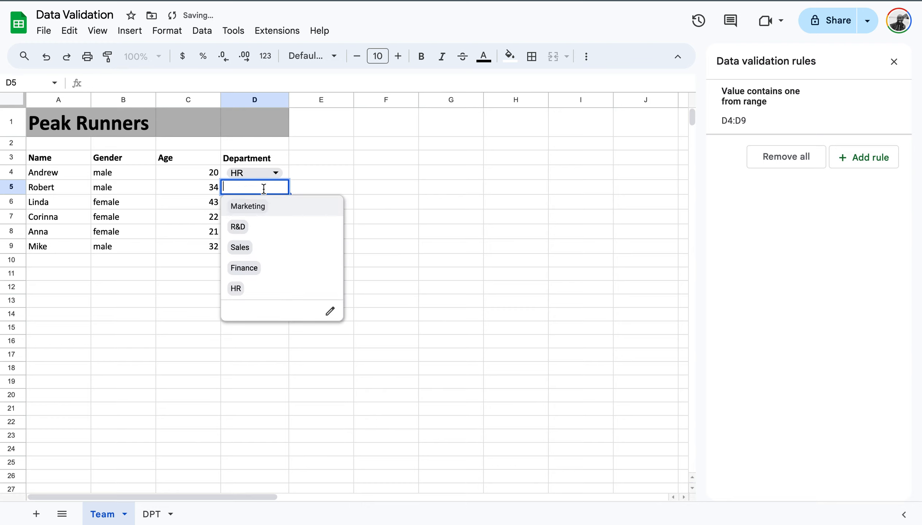
pyautogui.click(244, 267)
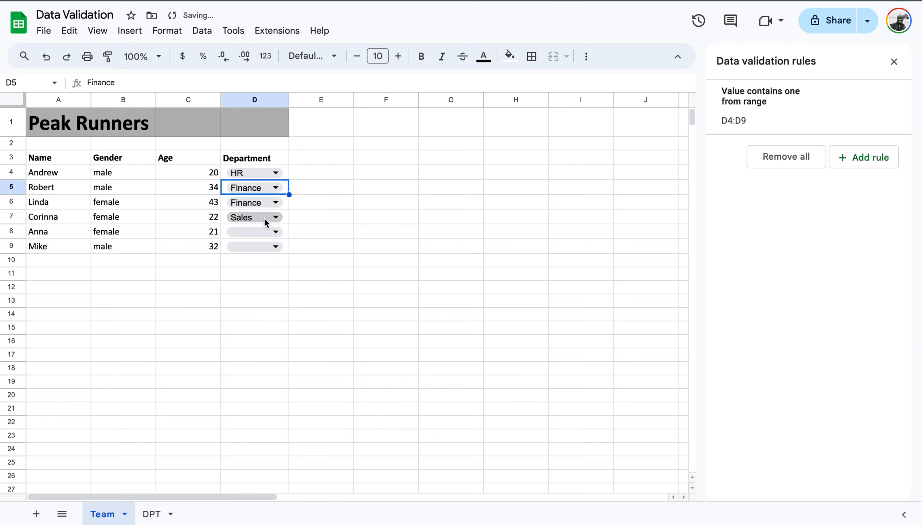
pyautogui.click(255, 233)
pyautogui.click(255, 249)
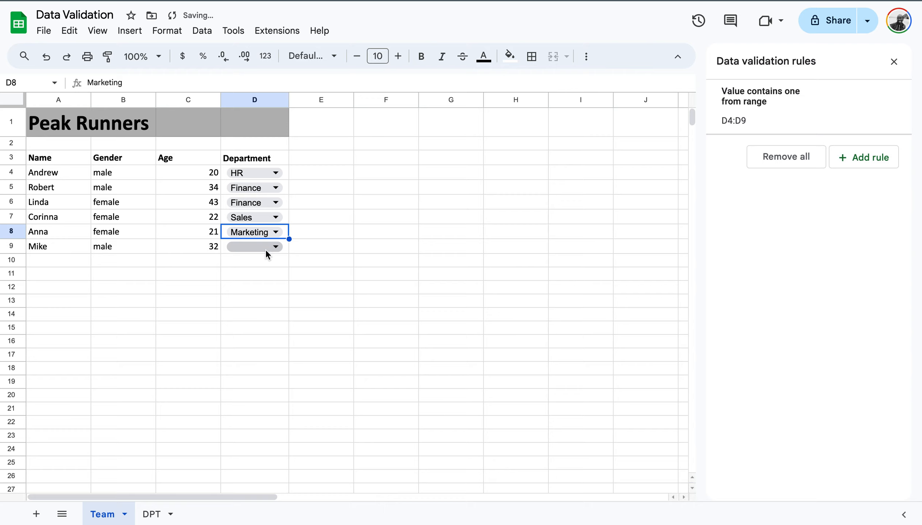
pyautogui.click(265, 251)
pyautogui.click(249, 286)
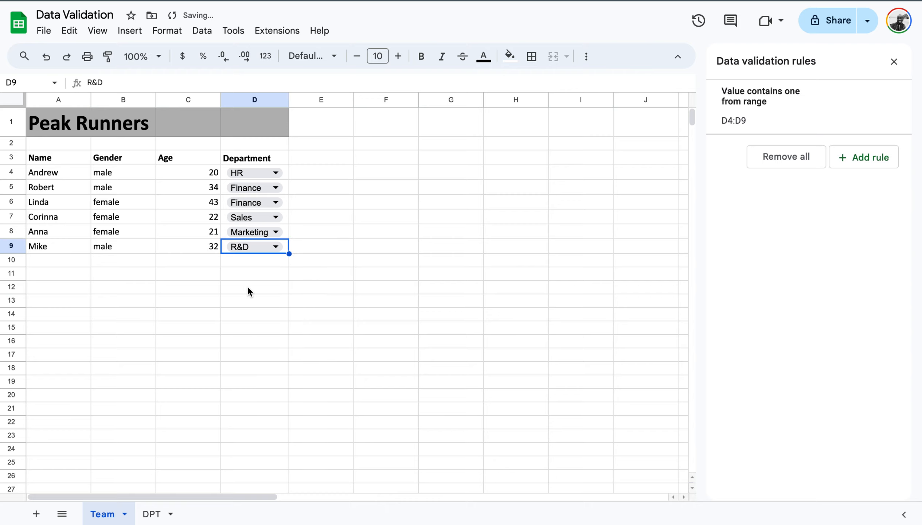
pyautogui.click(426, 234)
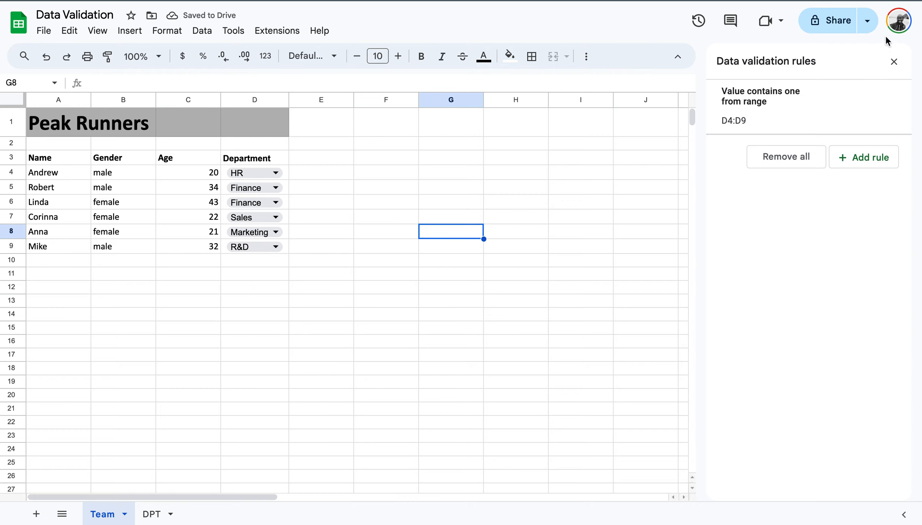
pyautogui.click(893, 62)
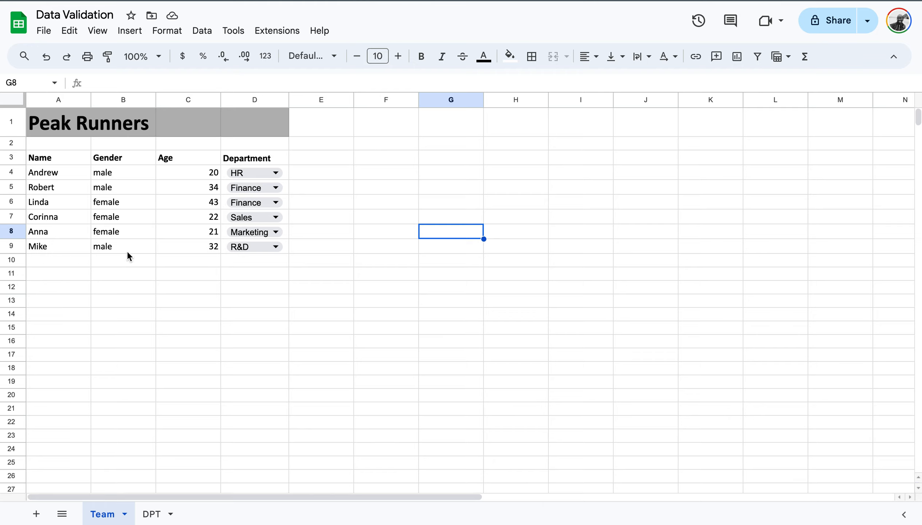
# - Check the dropdown options in D9, add People in cell A6 of the DPT sheet, and return to the Team sheet
pyautogui.doubleClick(258, 242)
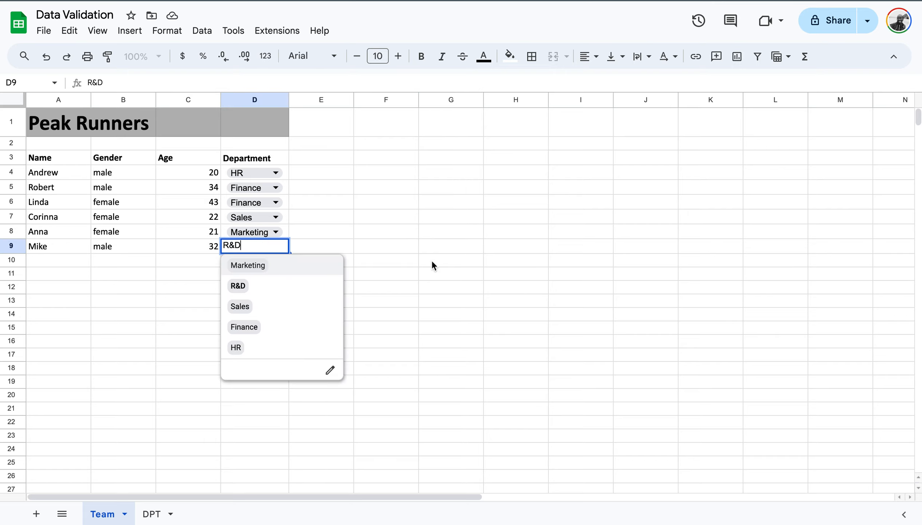
pyautogui.click(152, 513)
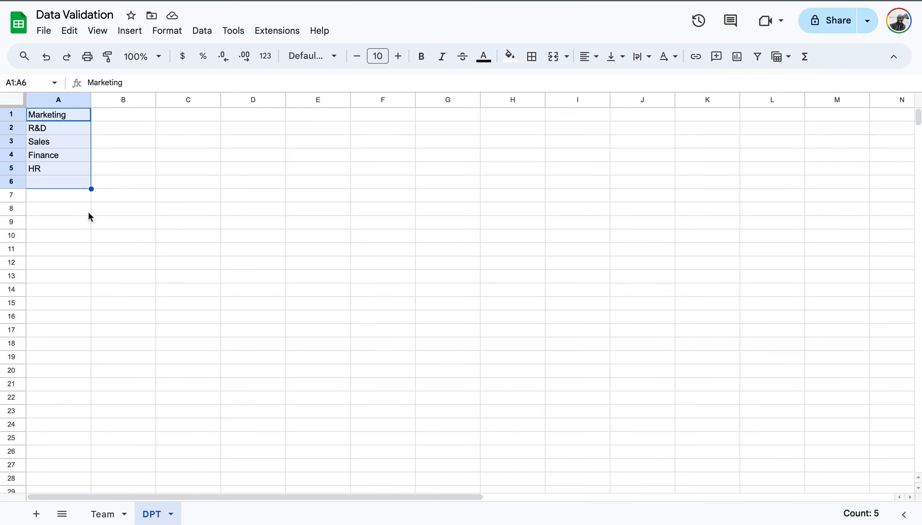
pyautogui.click(64, 183)
pyautogui.write('People')
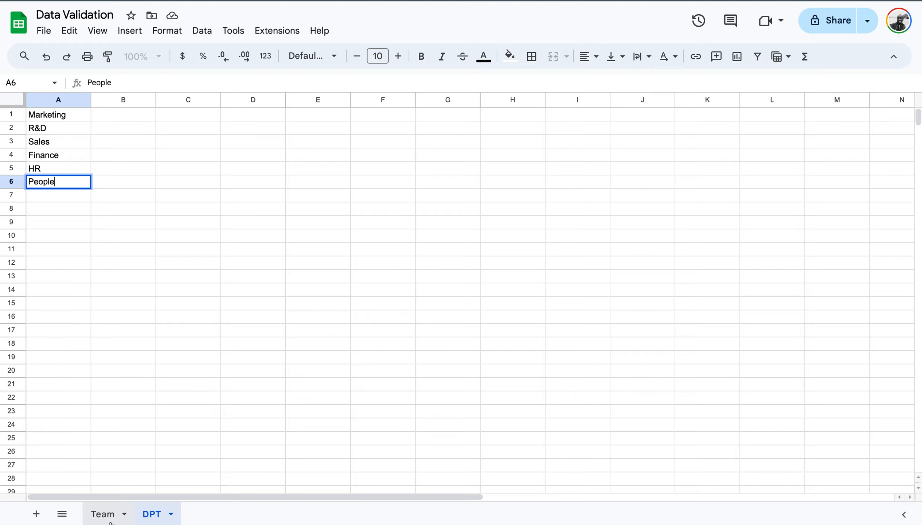
pyautogui.click(251, 346)
pyautogui.click(98, 513)
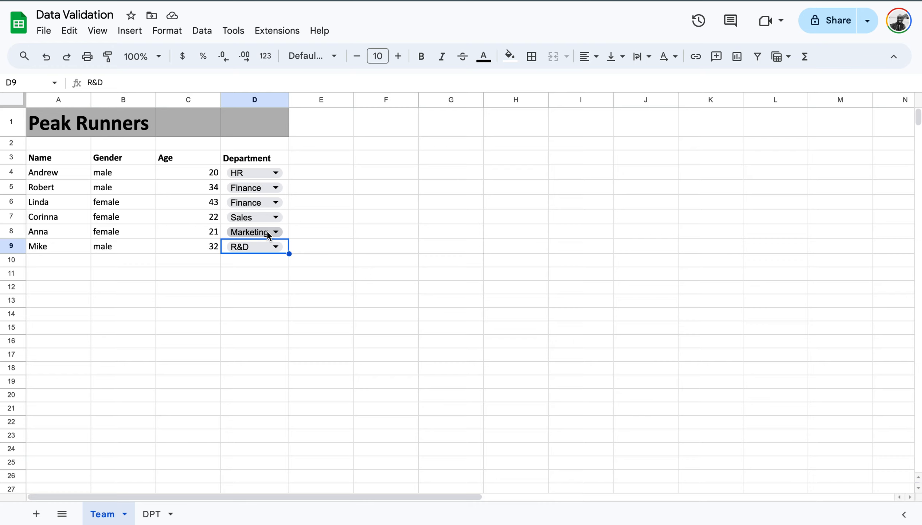
# - Assign People in D9 from the department dropdown
pyautogui.doubleClick(277, 245)
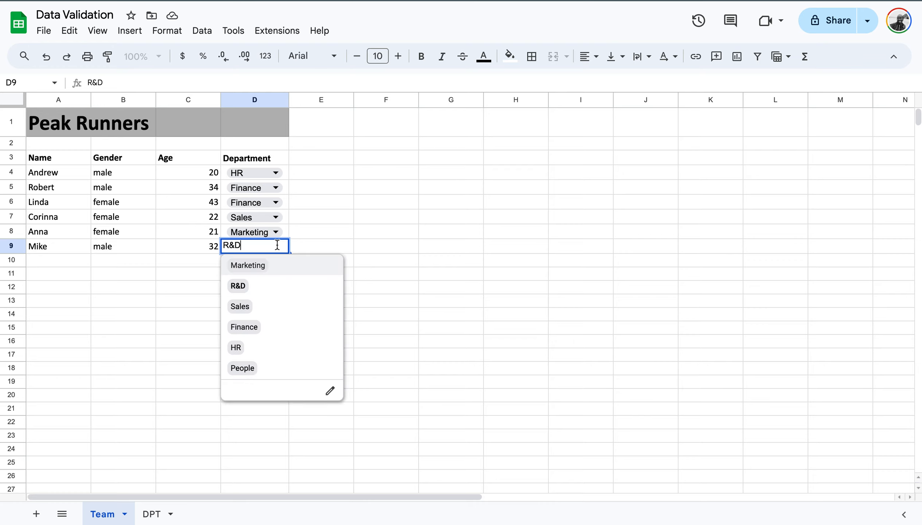
pyautogui.click(250, 369)
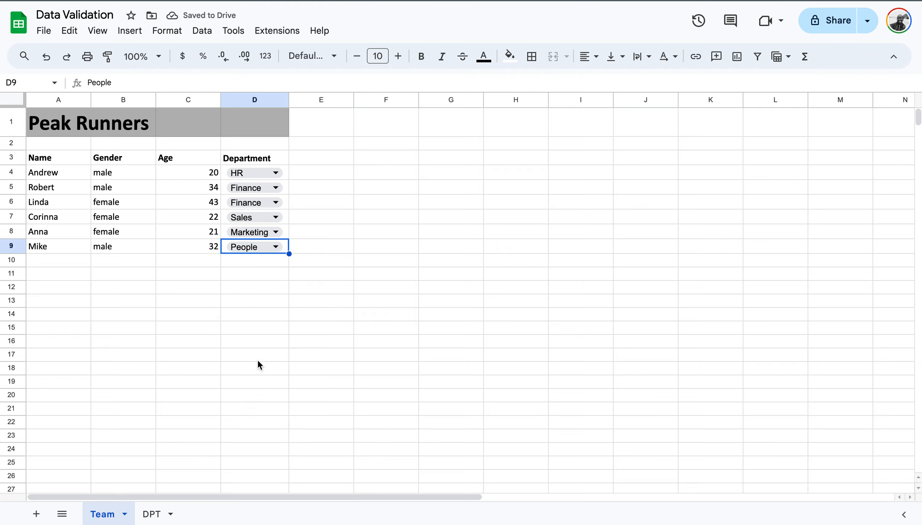
pyautogui.click(468, 219)
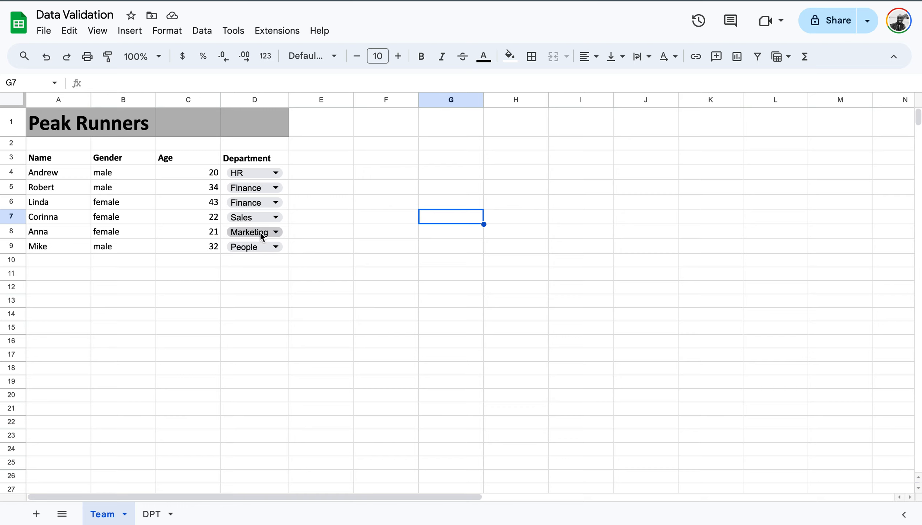
# - Try to enter Human Resources manually in D4 instead of picking an existing dropdown option
pyautogui.click(251, 174)
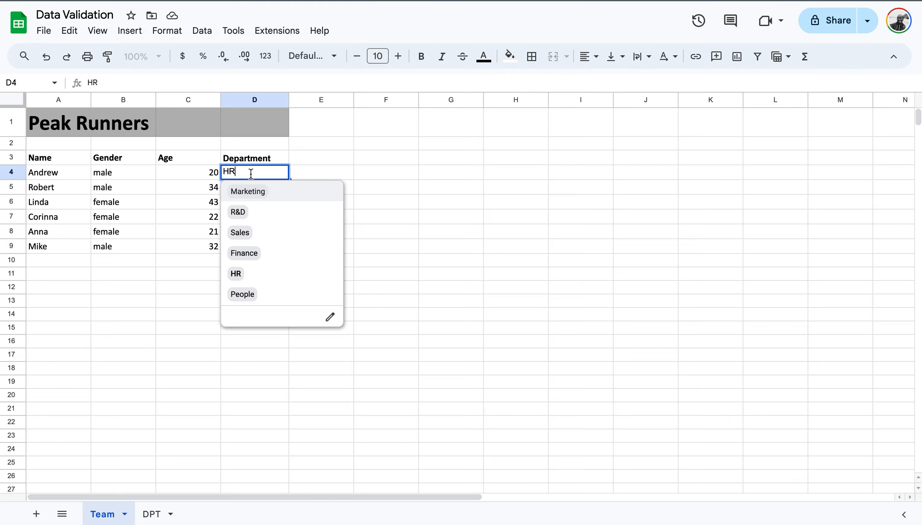
pyautogui.press('BackSpace')
pyautogui.write('umar')
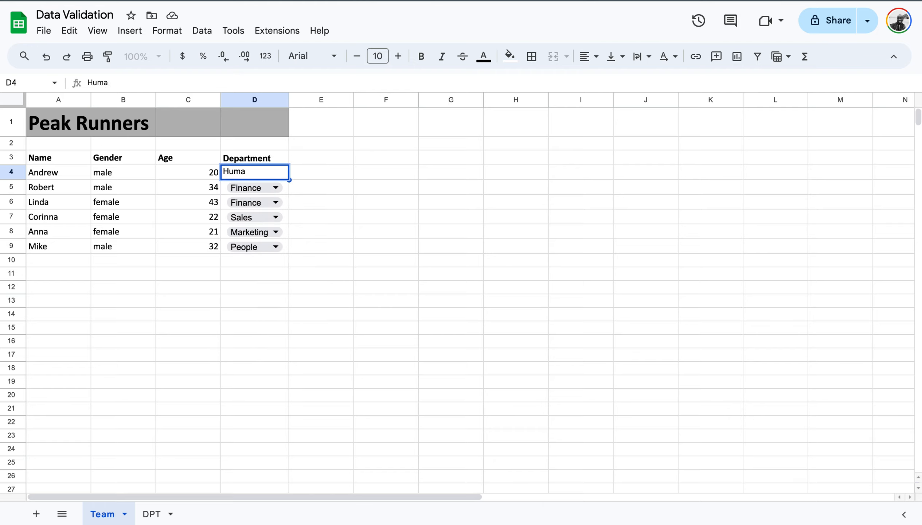
pyautogui.press('BackSpace')
pyautogui.write('n Resources')
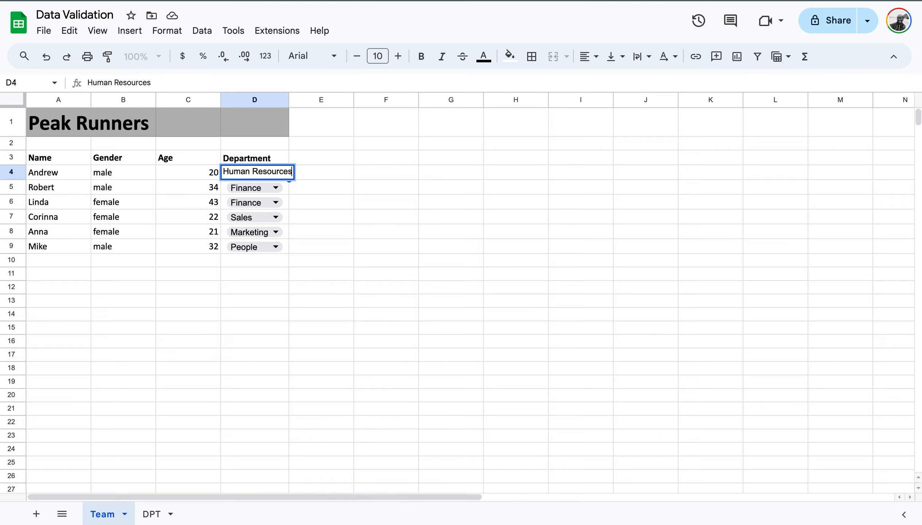
pyautogui.press('Return')
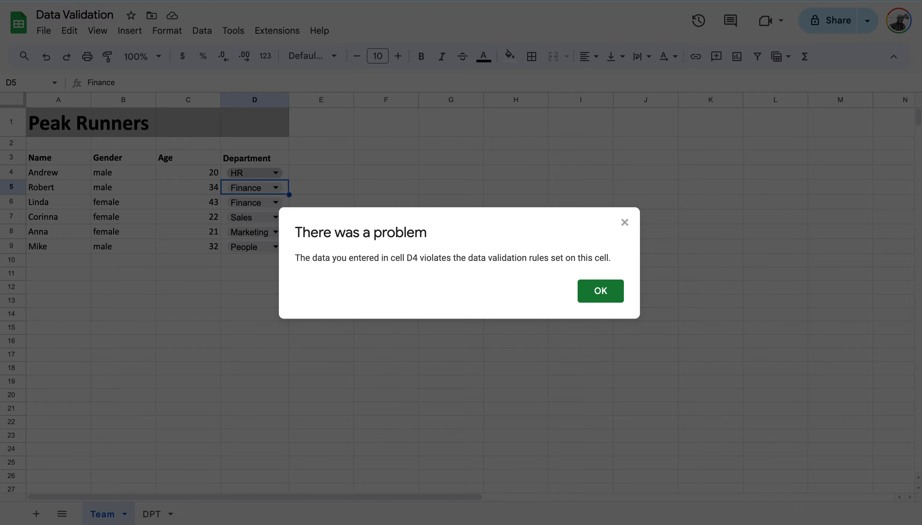
pyautogui.click(604, 299)
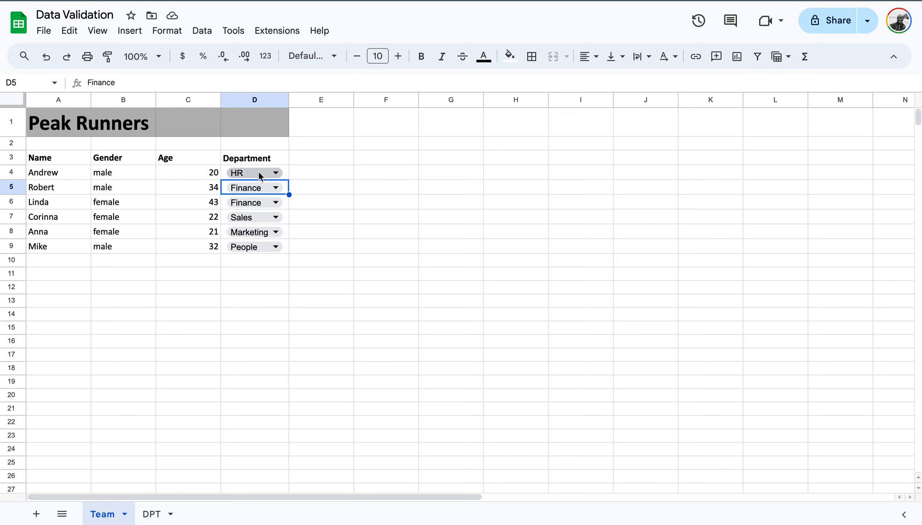
# - On the DPT sheet, change cell A5 to Human Resources and fit column A's width to its contents
pyautogui.click(152, 514)
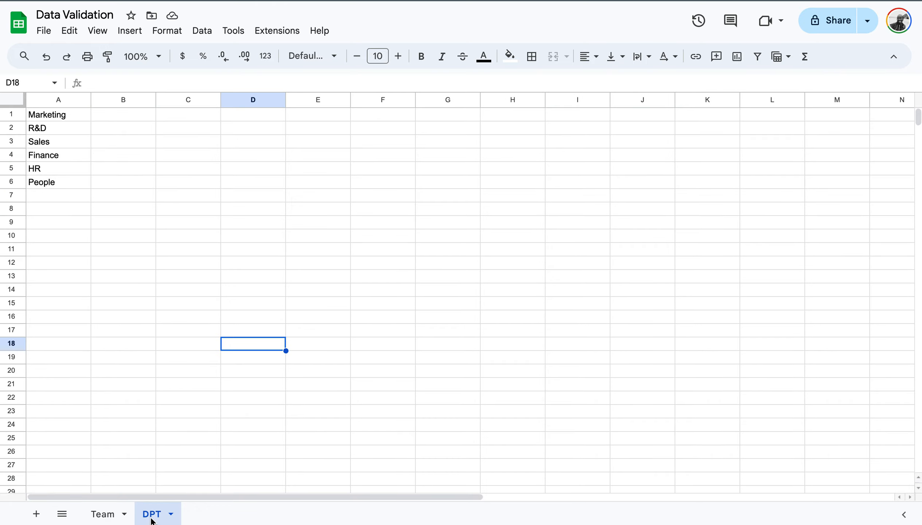
pyautogui.doubleClick(50, 170)
pyautogui.write('Humana')
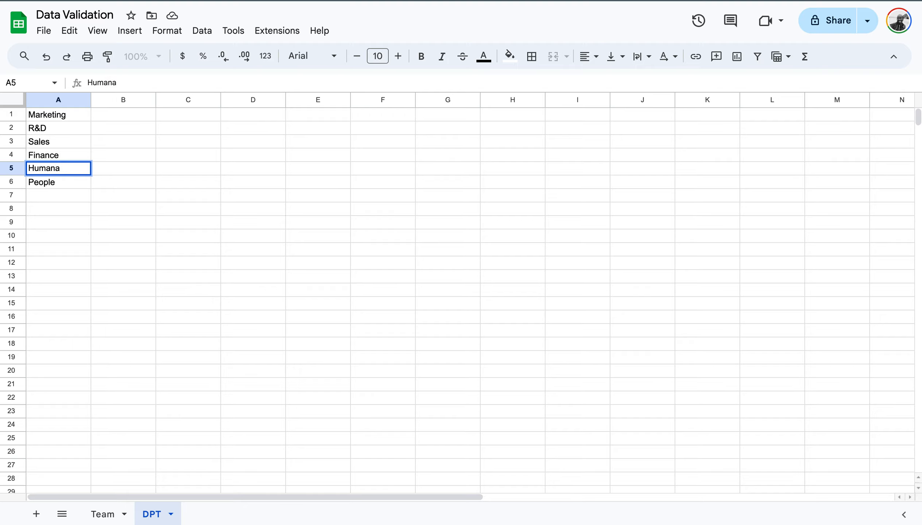
pyautogui.press('BackSpace')
pyautogui.write('Resources')
pyautogui.click(129, 230)
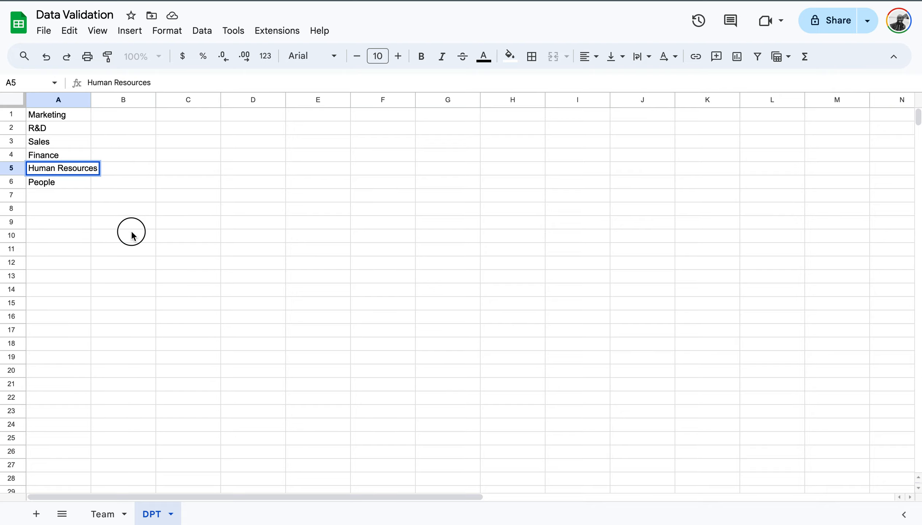
pyautogui.doubleClick(90, 100)
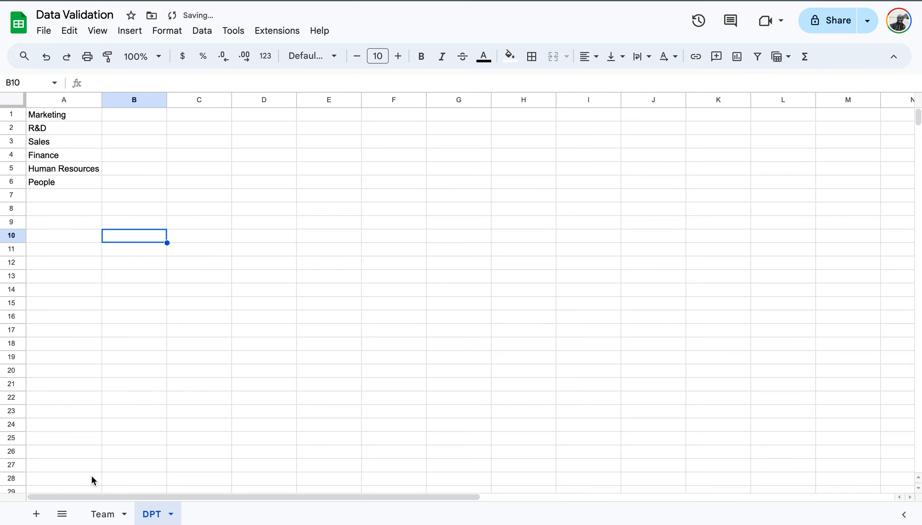
# - On the Team sheet, assign Human Resources in D4 from the dropdown and fit column D's width to its contents
pyautogui.click(106, 512)
pyautogui.moveTo(293, 179)
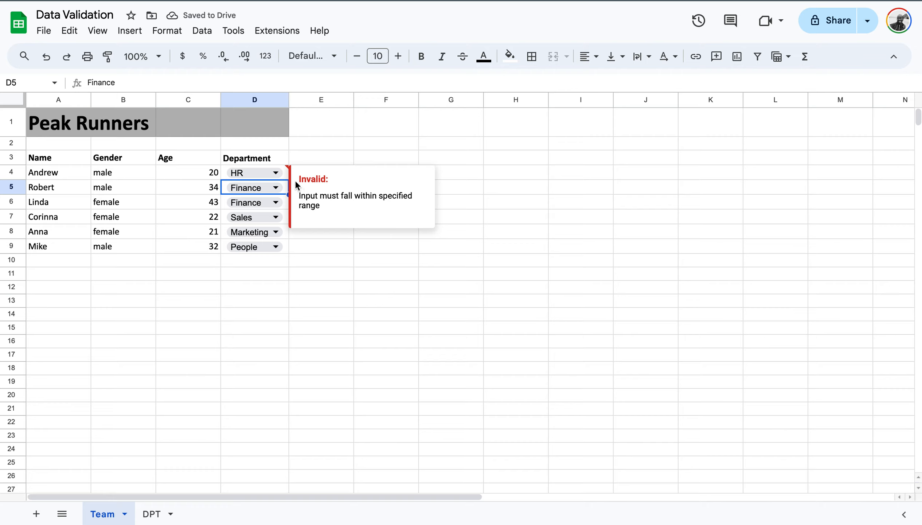
pyautogui.click(277, 172)
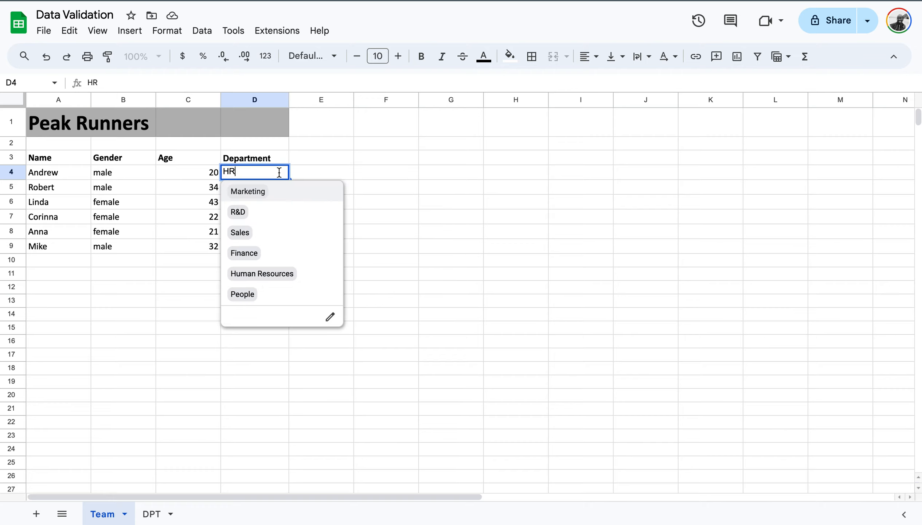
pyautogui.click(276, 272)
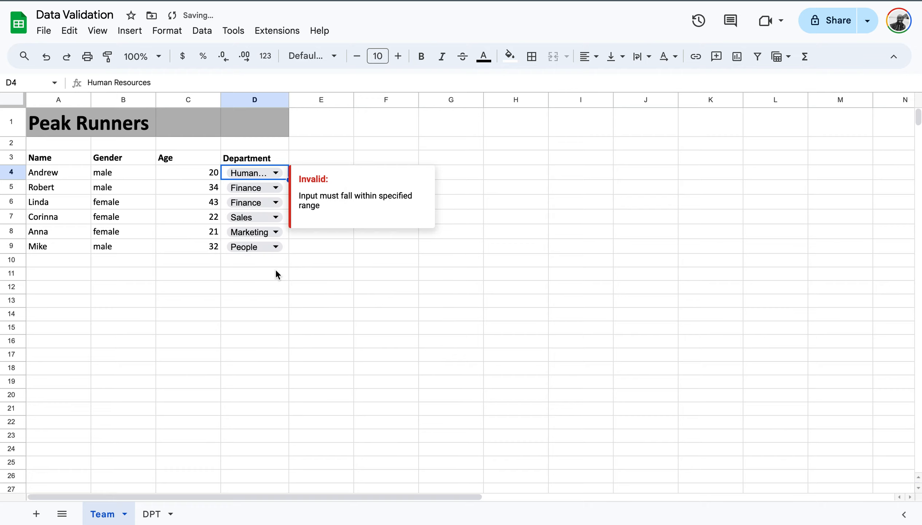
pyautogui.click(387, 273)
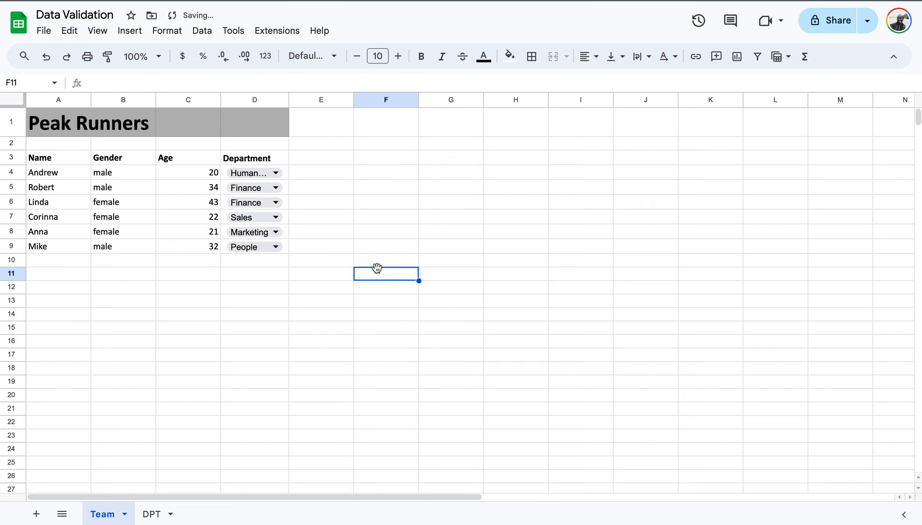
pyautogui.doubleClick(289, 100)
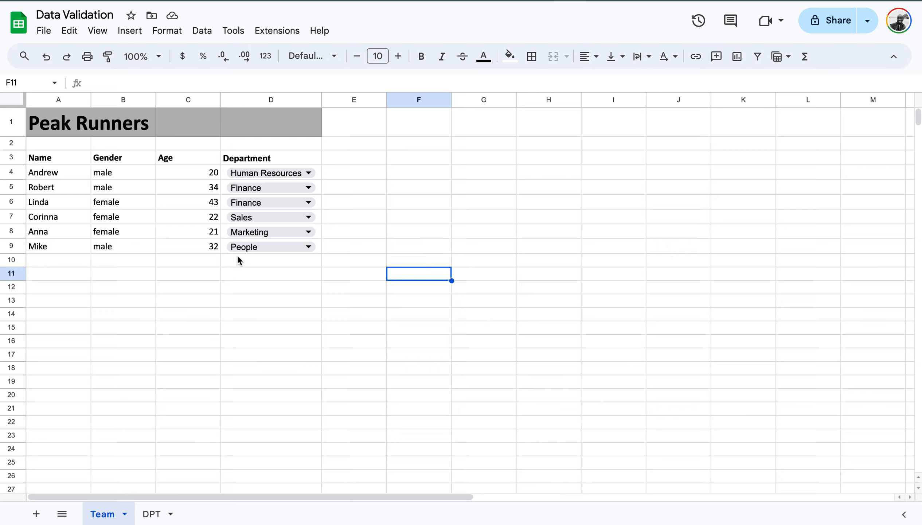
# - Set the D4:D9 data validation rule to show a warning for invalid data and save it
pyautogui.click(203, 32)
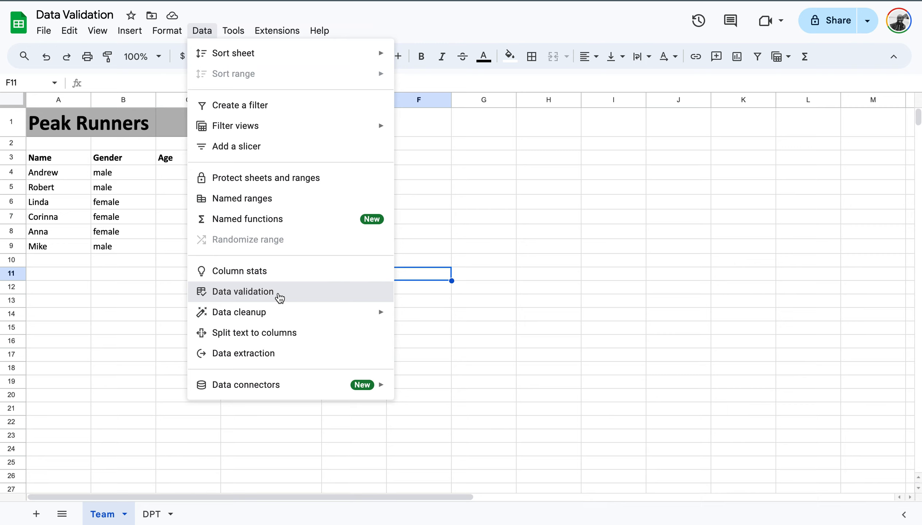
pyautogui.click(282, 292)
pyautogui.click(781, 120)
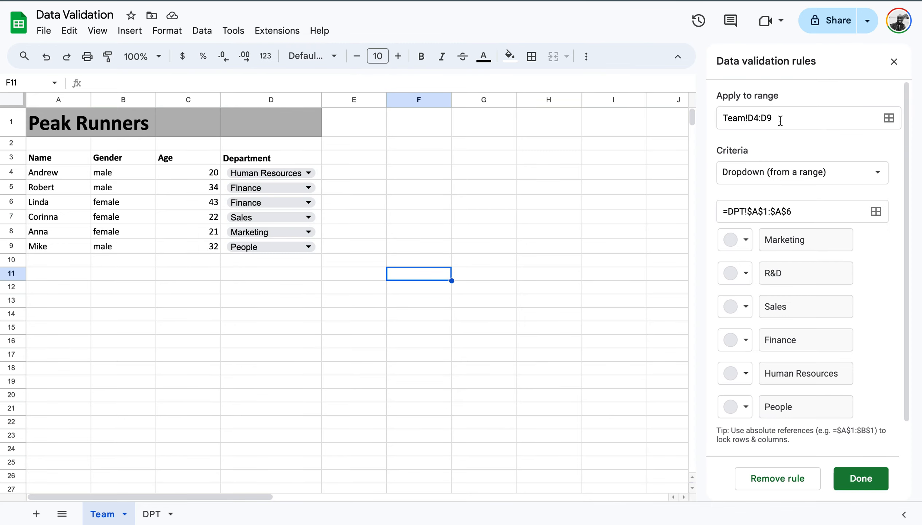
pyautogui.scroll(-1, 874, 329)
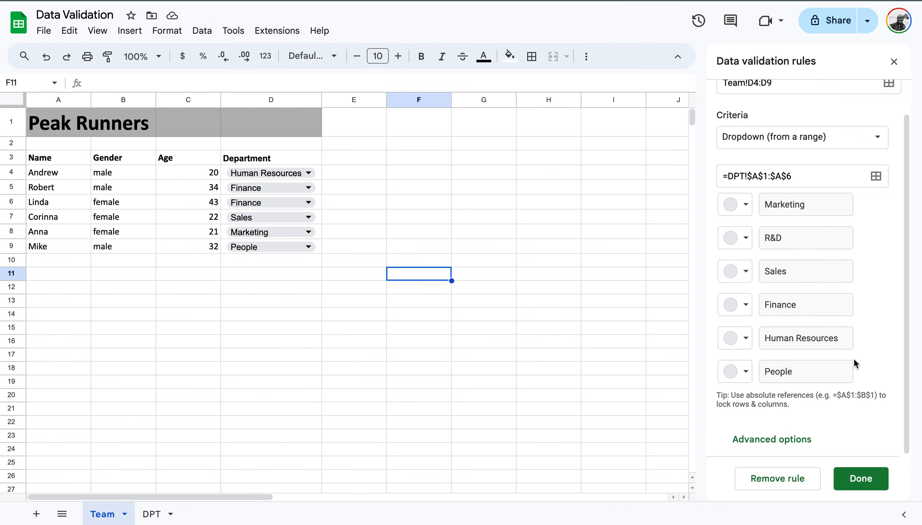
pyautogui.click(769, 441)
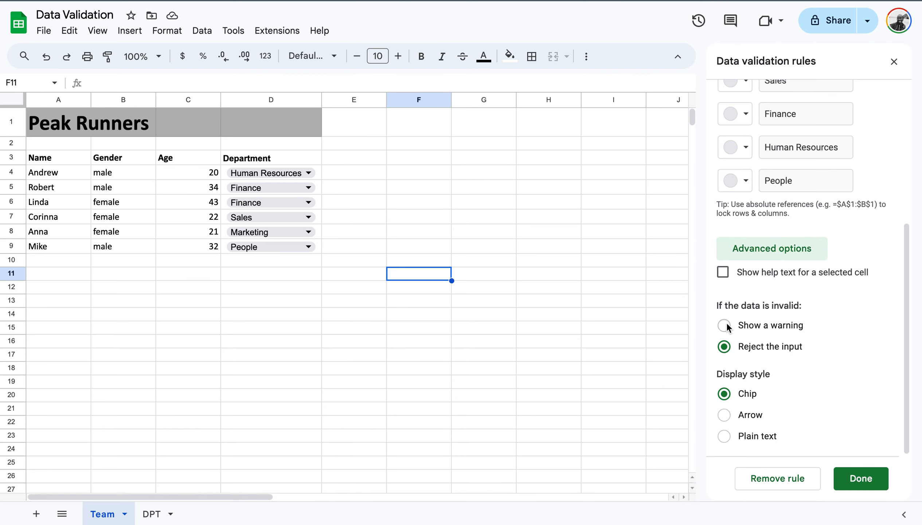
pyautogui.click(726, 325)
pyautogui.click(869, 487)
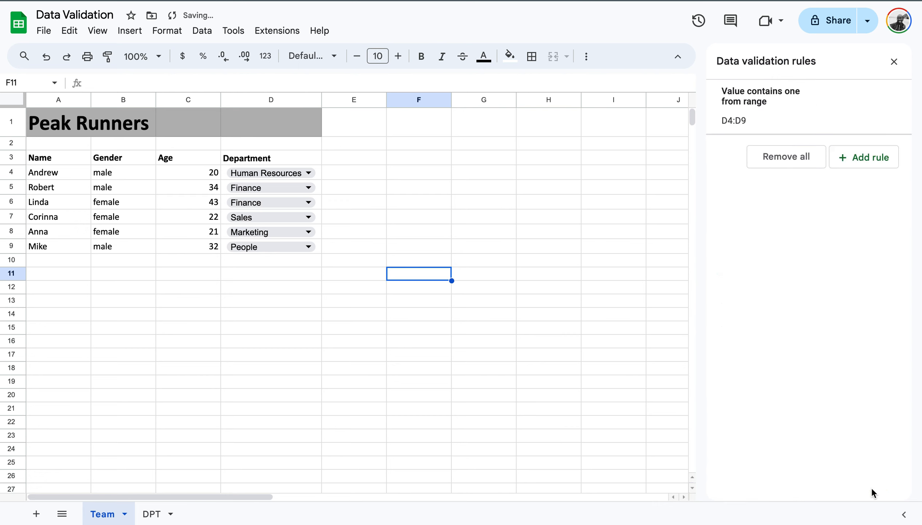
# - Test the rule by changing D7 to Sale and viewing its cell note, and restore Sales from the dropdown
pyautogui.doubleClick(269, 217)
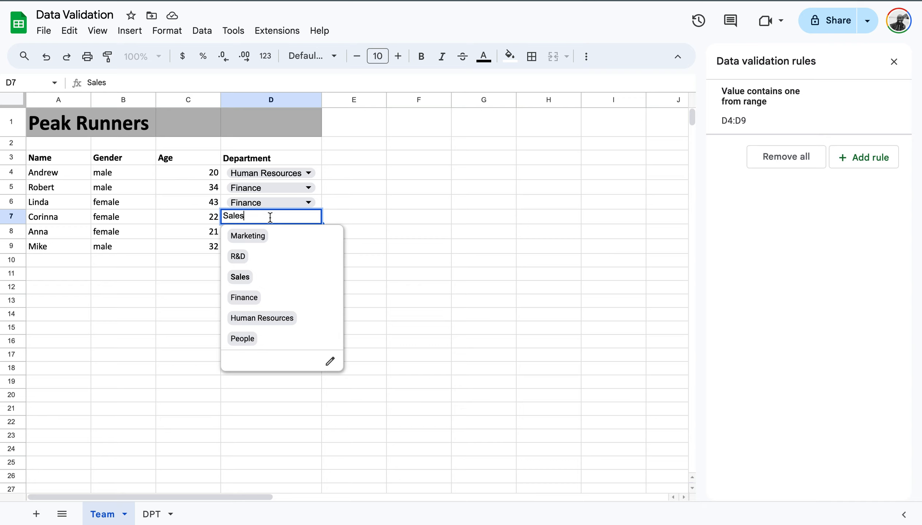
pyautogui.press('BackSpace')
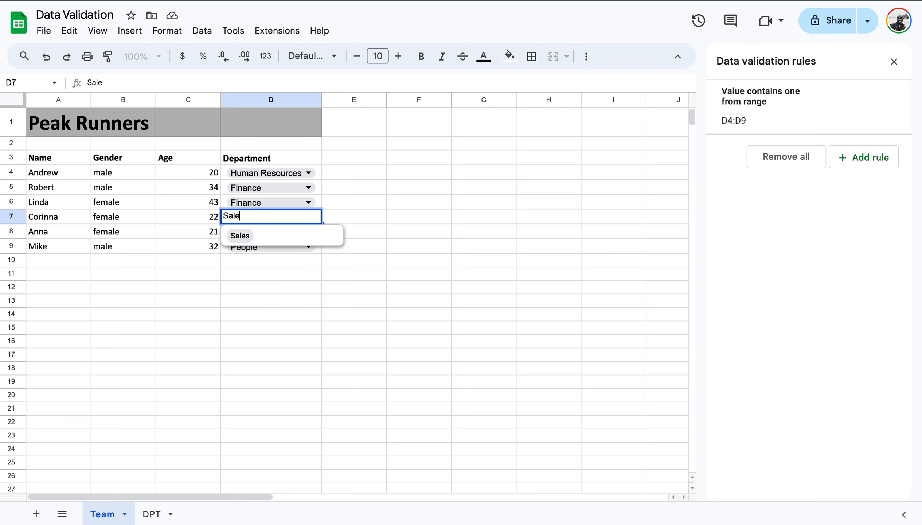
pyautogui.click(398, 258)
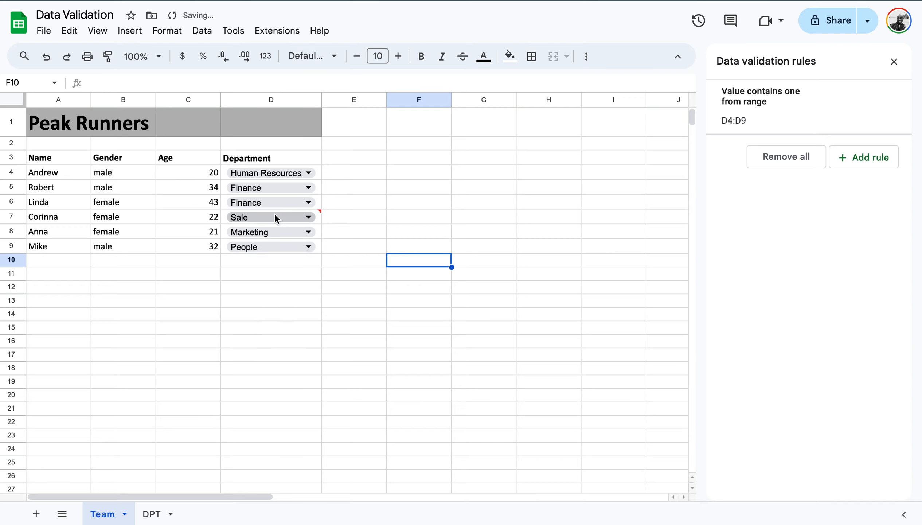
pyautogui.moveTo(320, 215)
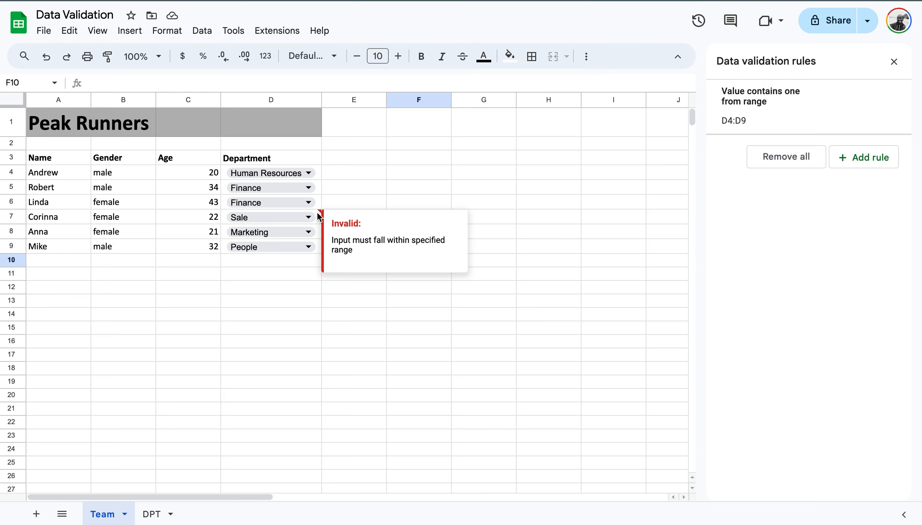
pyautogui.doubleClick(303, 216)
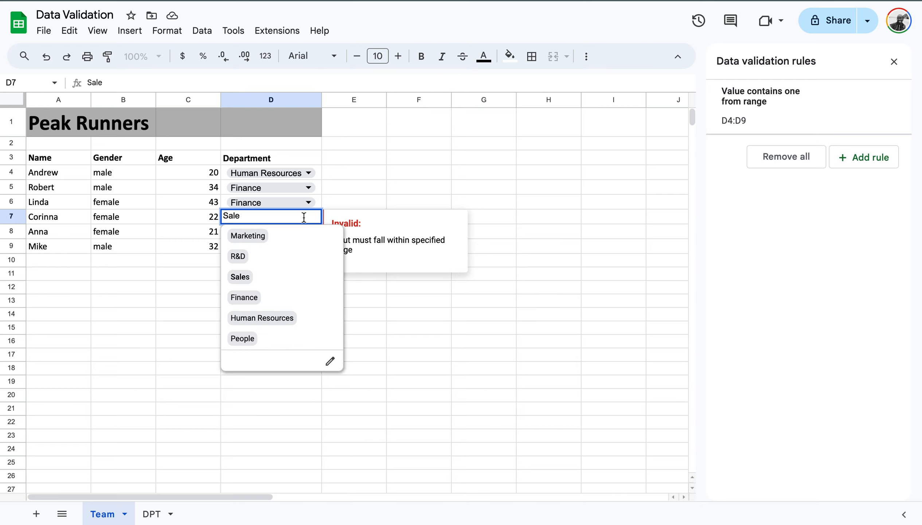
pyautogui.click(246, 278)
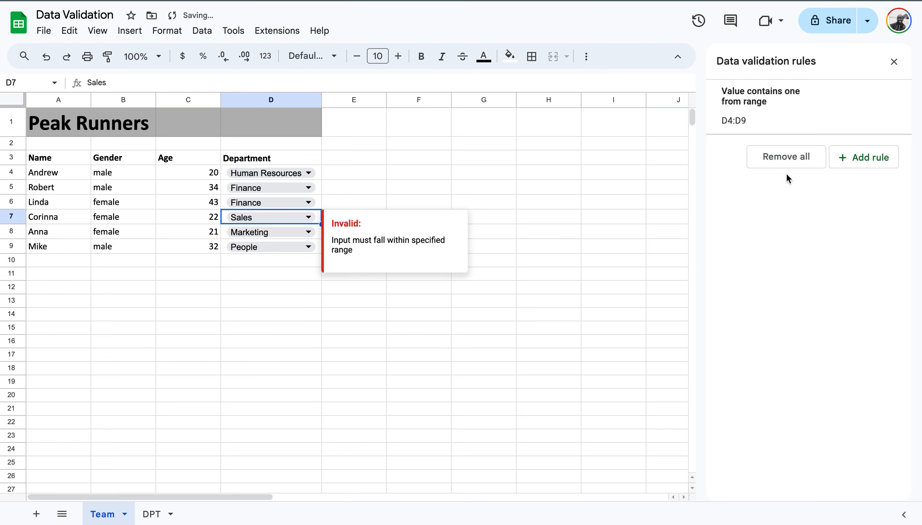
# - Set the D4:D9 data validation rule to reject invalid input and save it
pyautogui.click(719, 110)
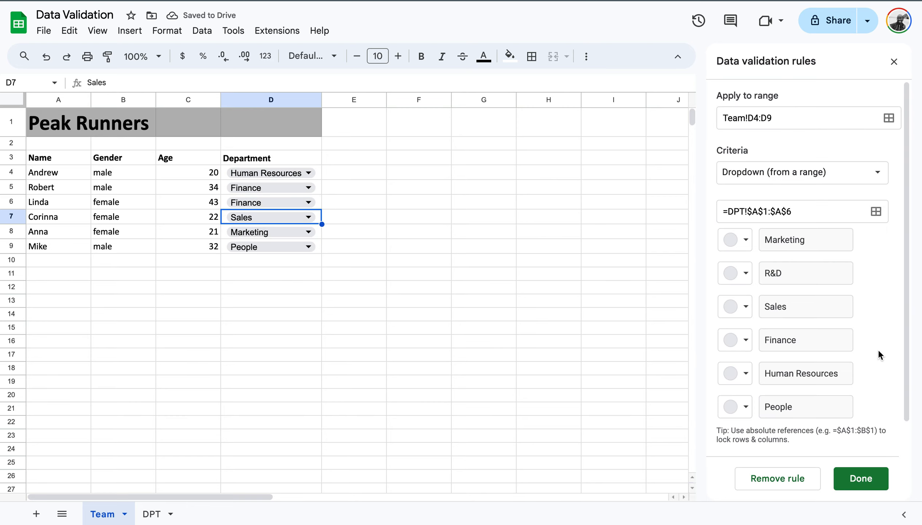
pyautogui.scroll(-2, 879, 355)
pyautogui.click(789, 441)
pyautogui.scroll(-5, 885, 405)
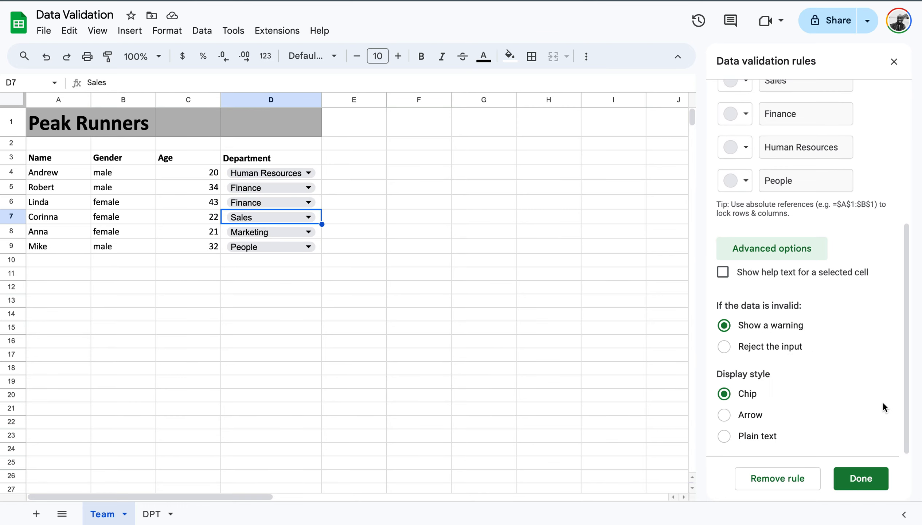
pyautogui.click(724, 346)
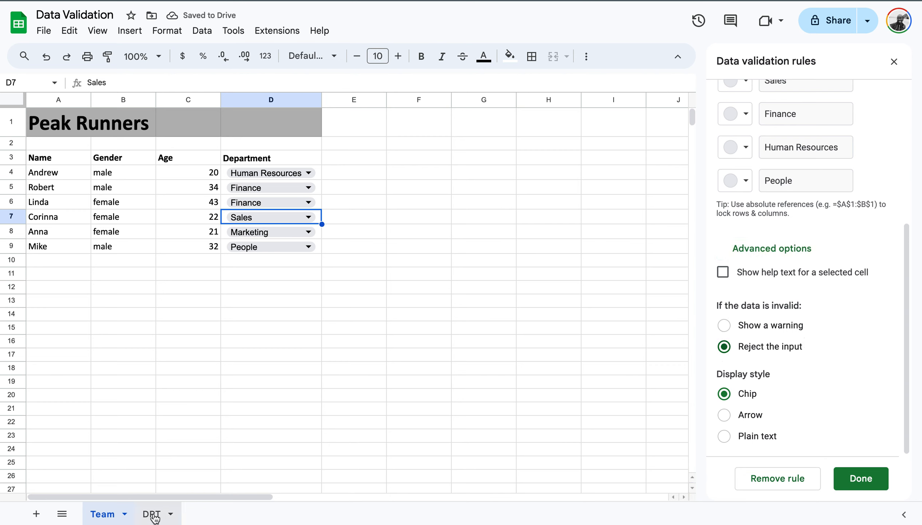
pyautogui.click(853, 471)
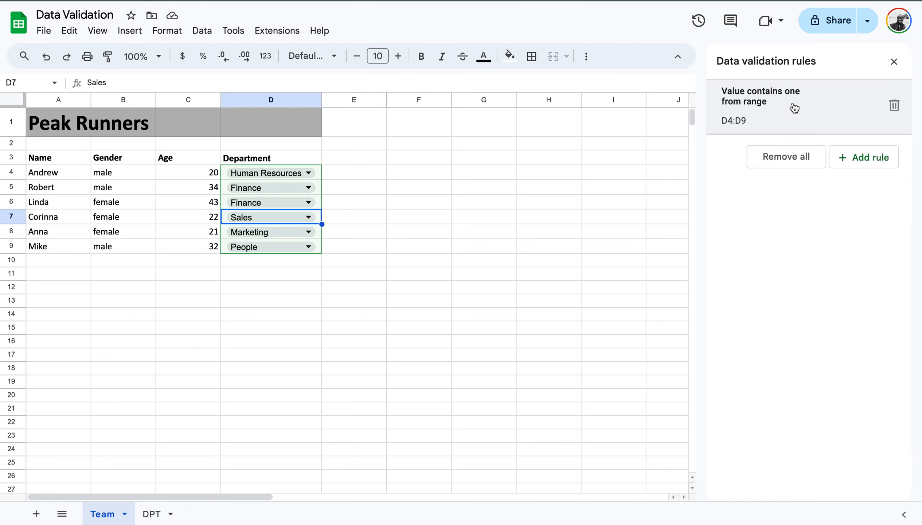
# - Reopen the D4:D9 dropdown rule and give the Marketing option a light green color
pyautogui.click(792, 107)
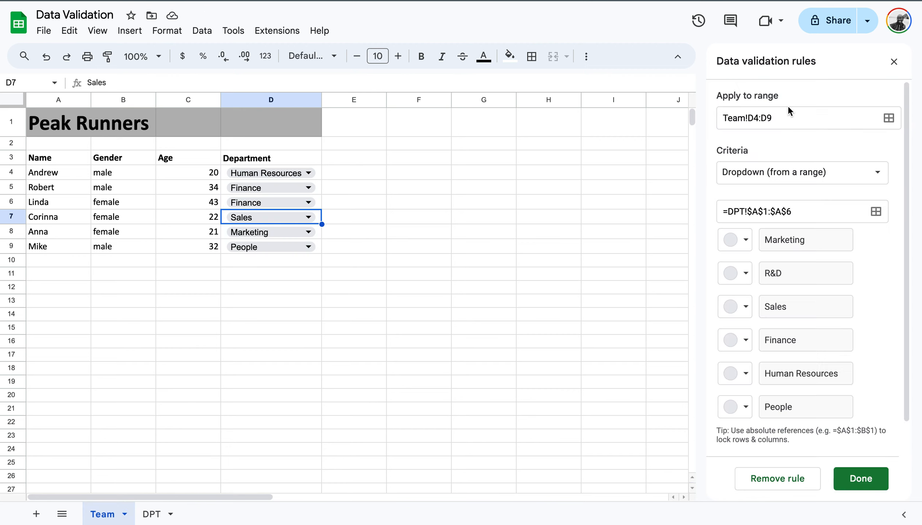
pyautogui.click(738, 242)
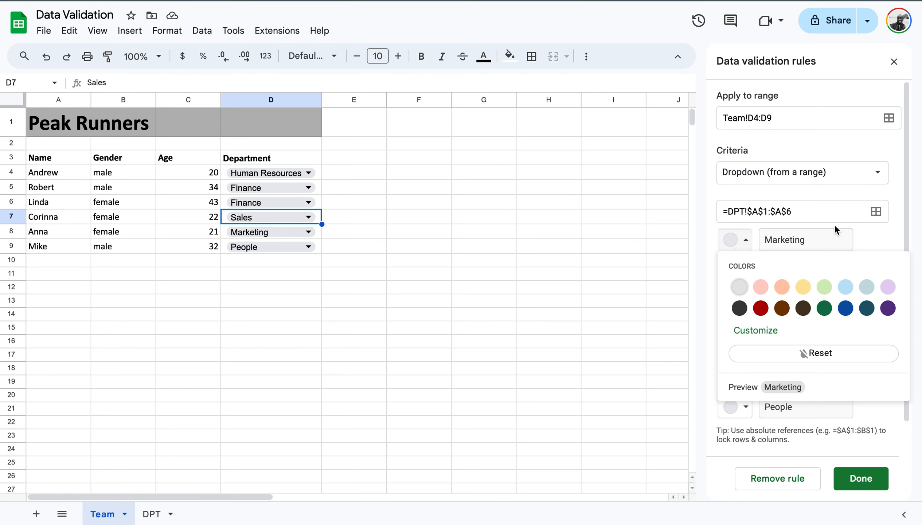
pyautogui.click(826, 287)
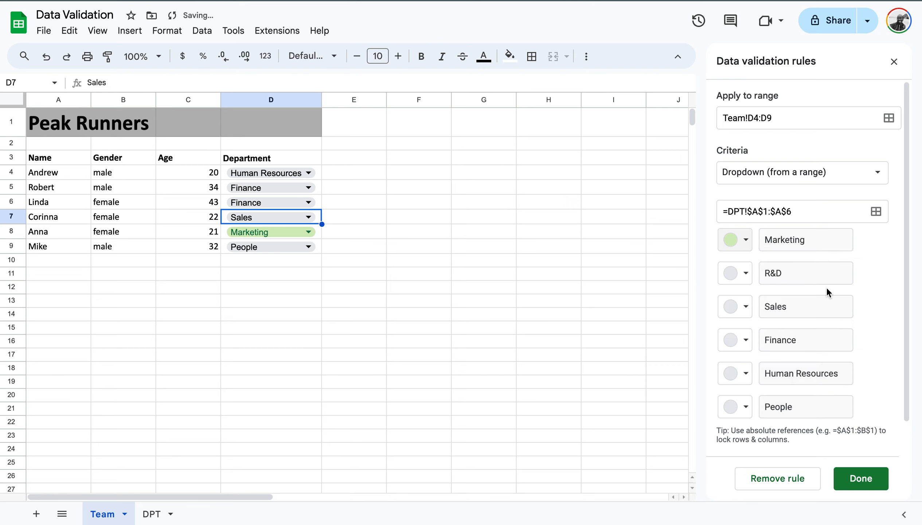
# - Color the Finance option light orange and the Sales option dark red in the D4:D9 dropdown rule
pyautogui.click(277, 204)
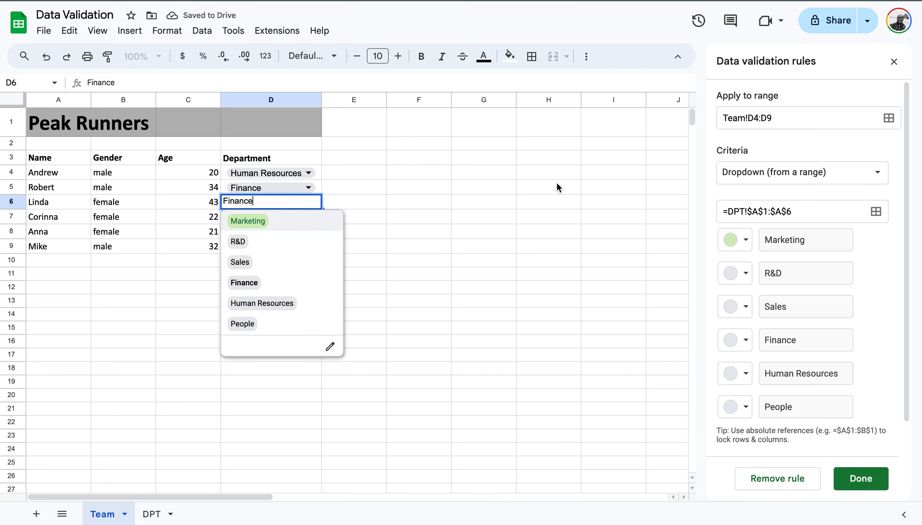
pyautogui.click(745, 340)
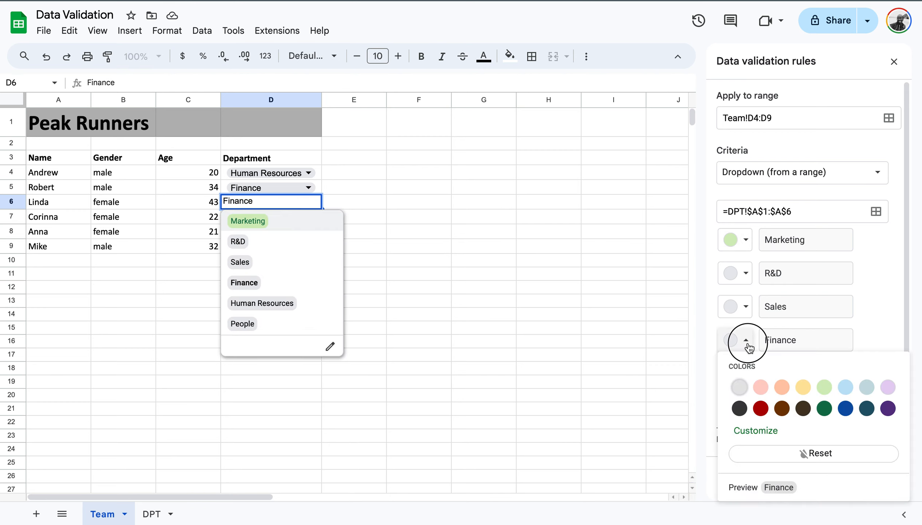
pyautogui.click(785, 392)
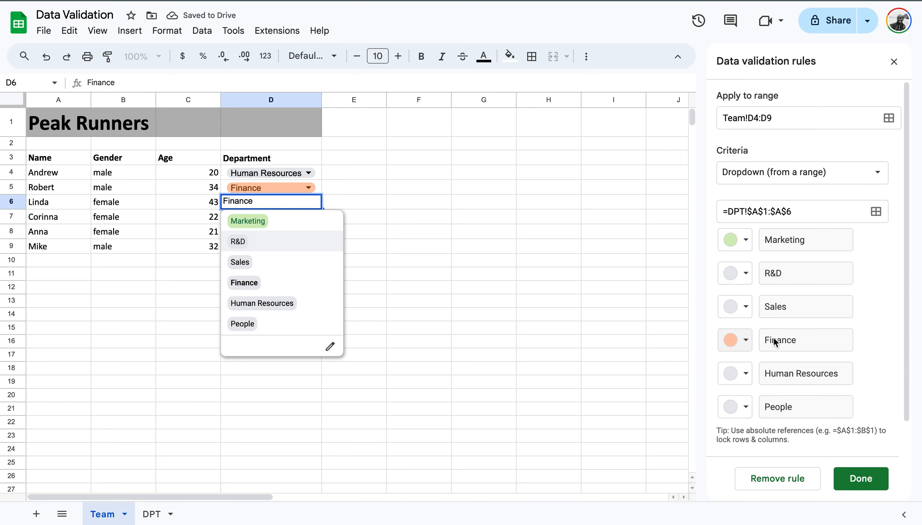
pyautogui.click(745, 306)
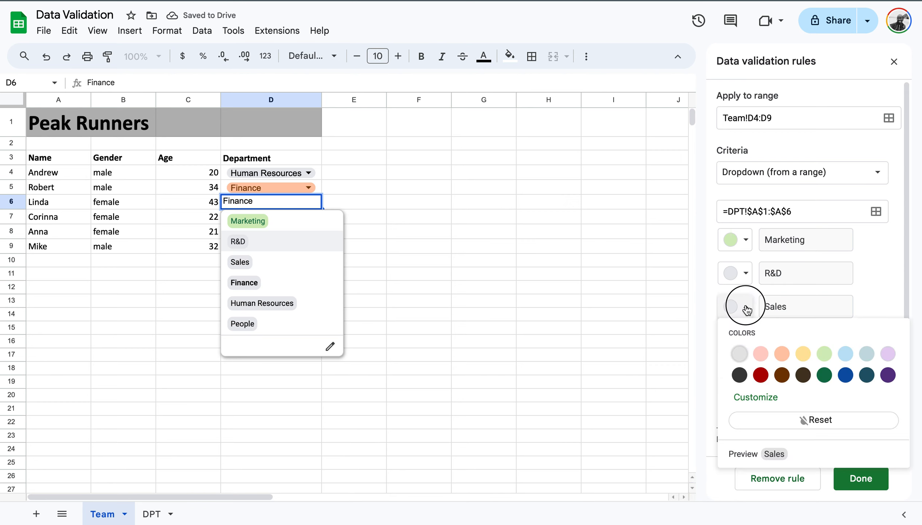
pyautogui.click(761, 376)
# - Give both the R&D and People dropdown options a dark blue color
pyautogui.click(748, 275)
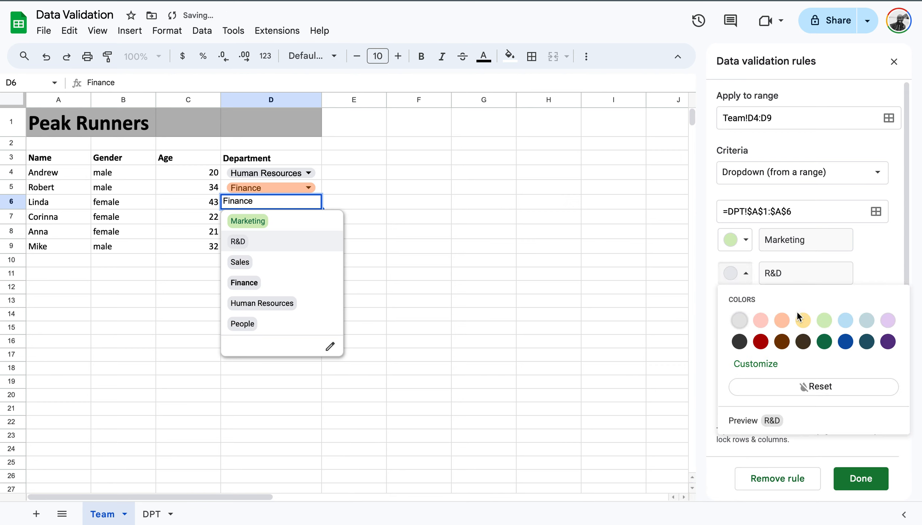
pyautogui.click(850, 336)
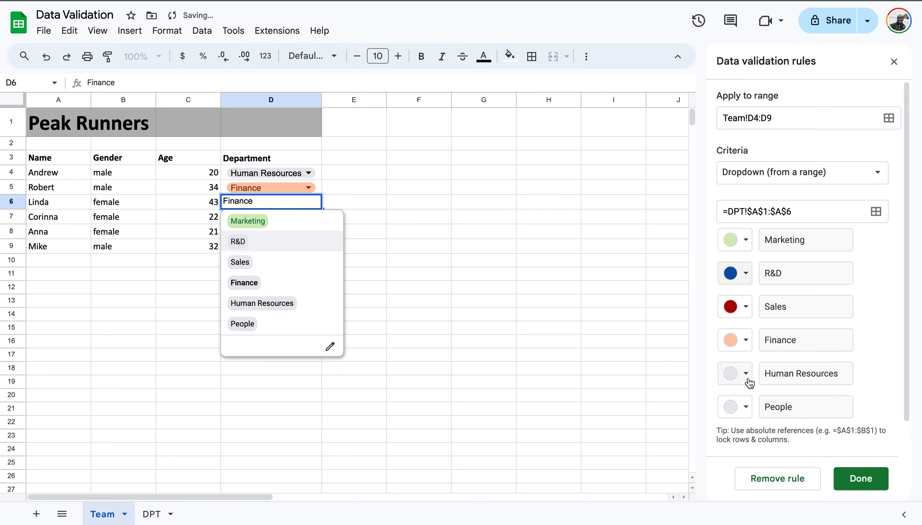
pyautogui.click(746, 406)
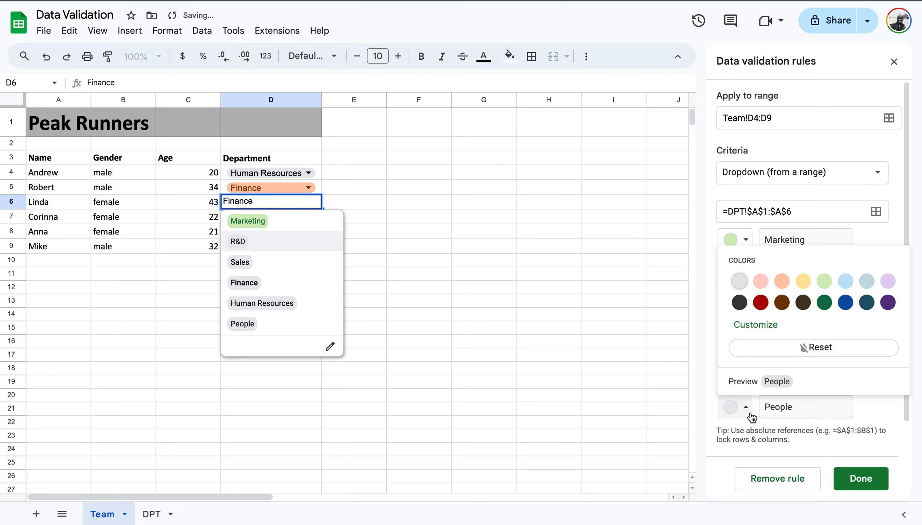
pyautogui.click(844, 307)
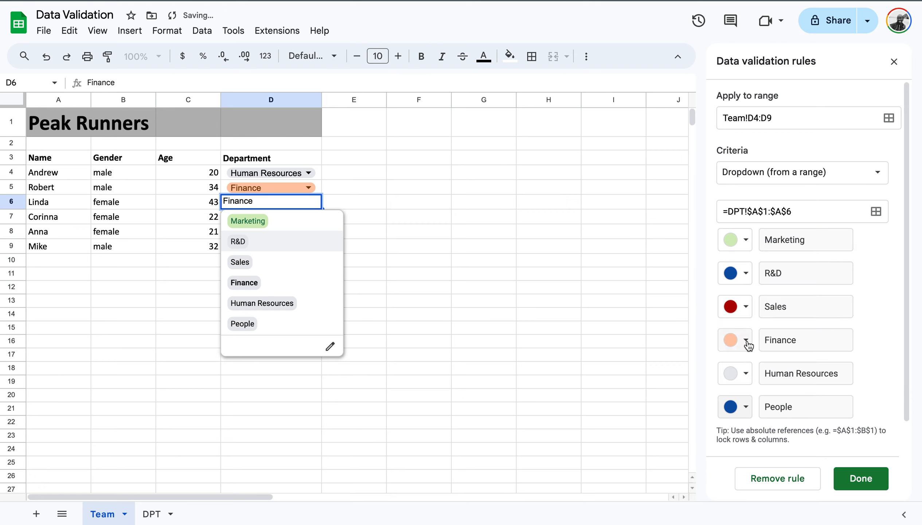
# - Change the R&D option's color to dark teal and color the Human Resources option light purple
pyautogui.click(747, 279)
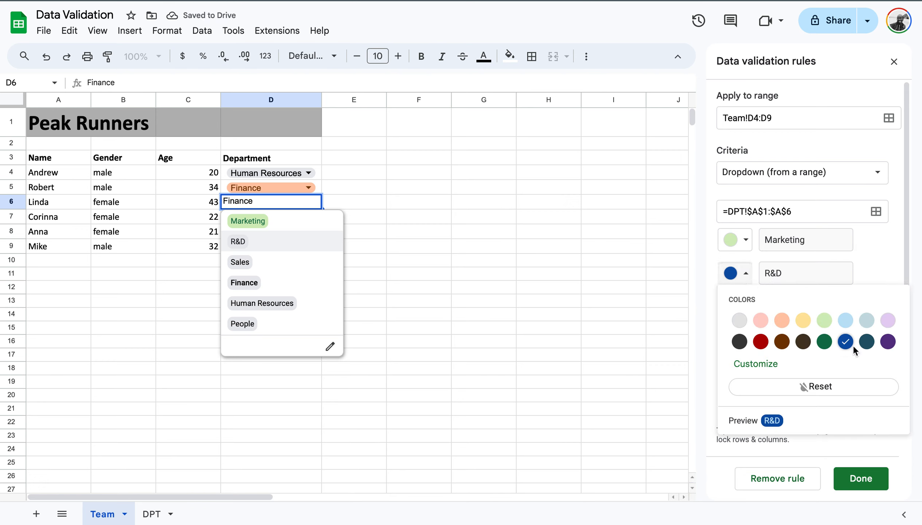
pyautogui.click(866, 342)
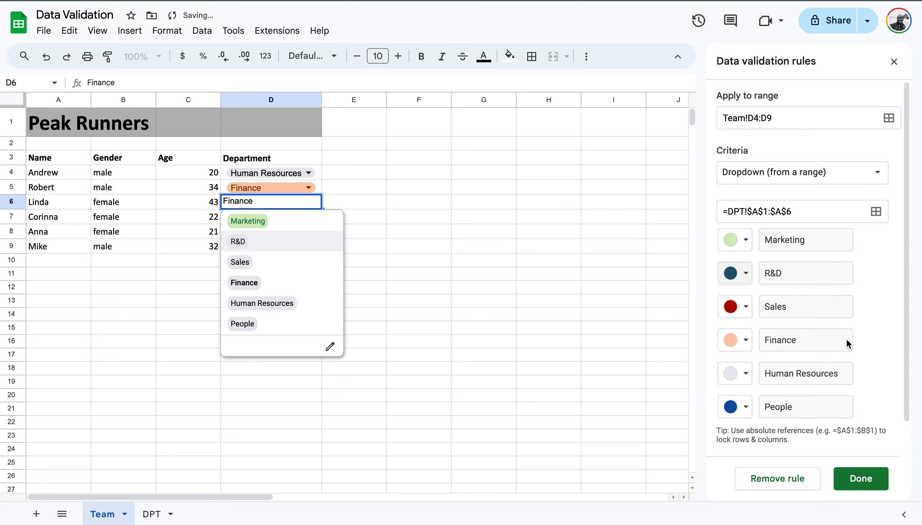
pyautogui.click(744, 375)
pyautogui.click(888, 247)
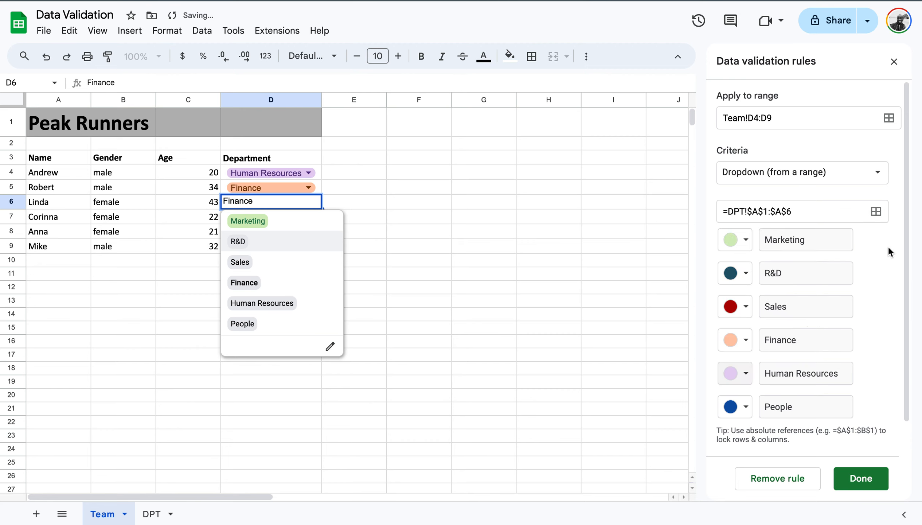
# - Save the color-coded D4:D9 dropdown rule and close the data validation settings
pyautogui.click(860, 478)
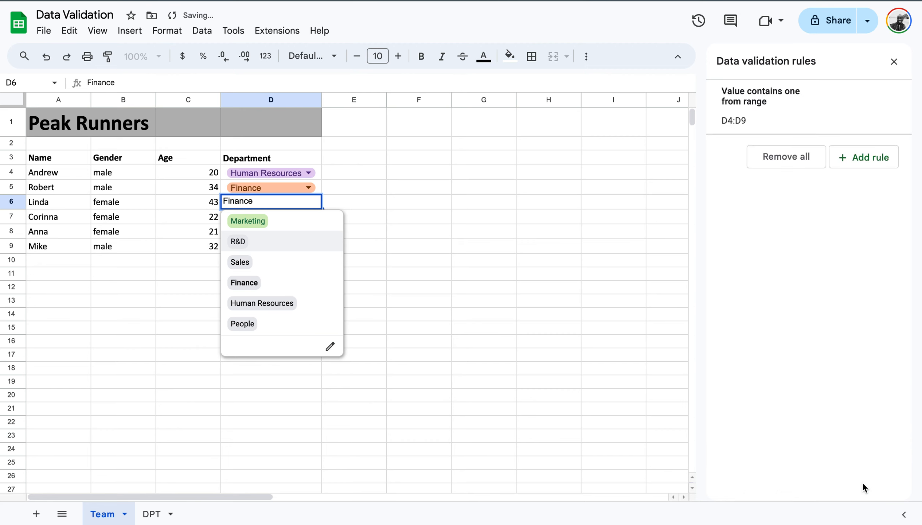
pyautogui.click(539, 302)
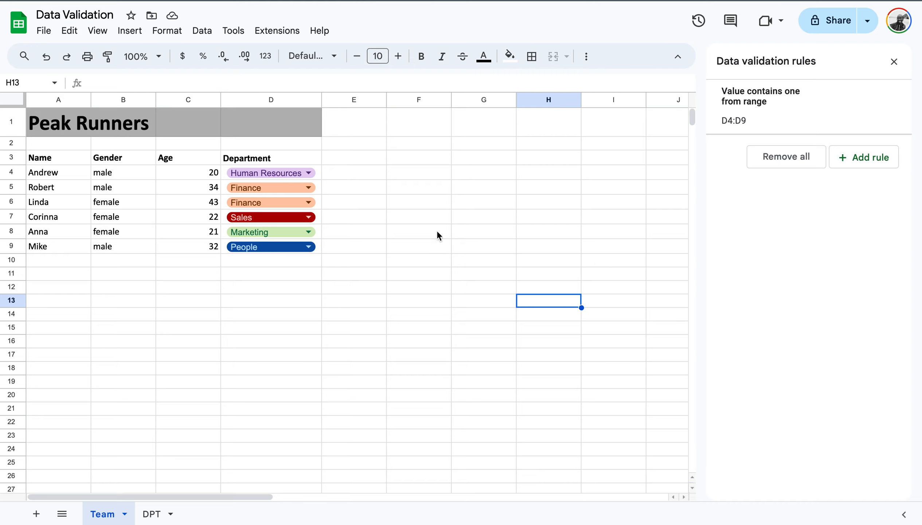
pyautogui.click(895, 63)
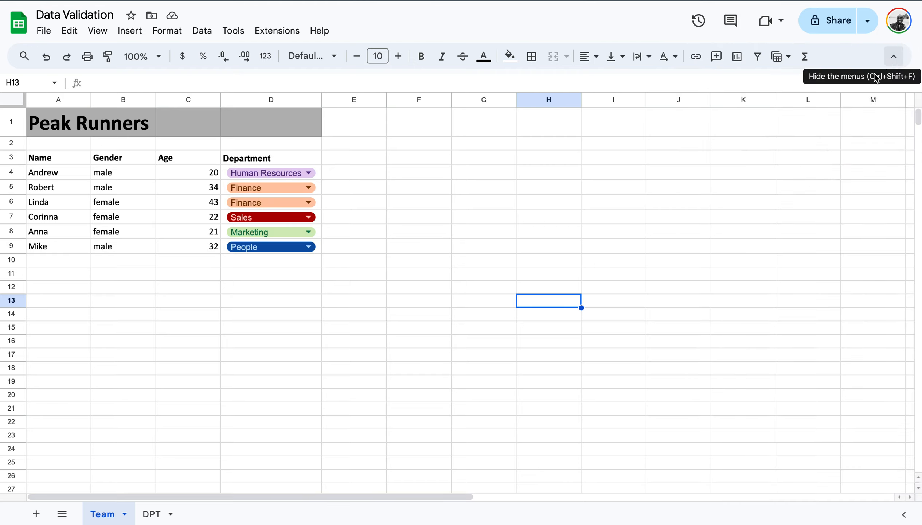